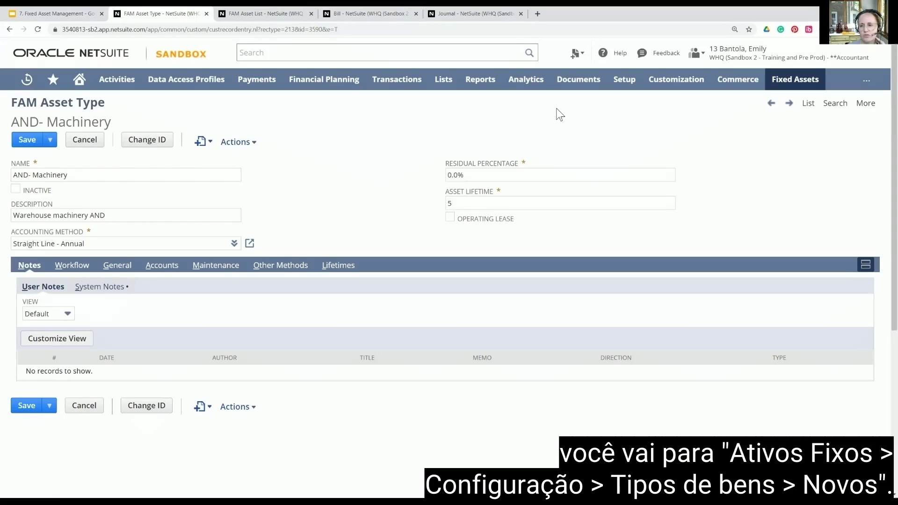
pyautogui.moveTo(795, 89)
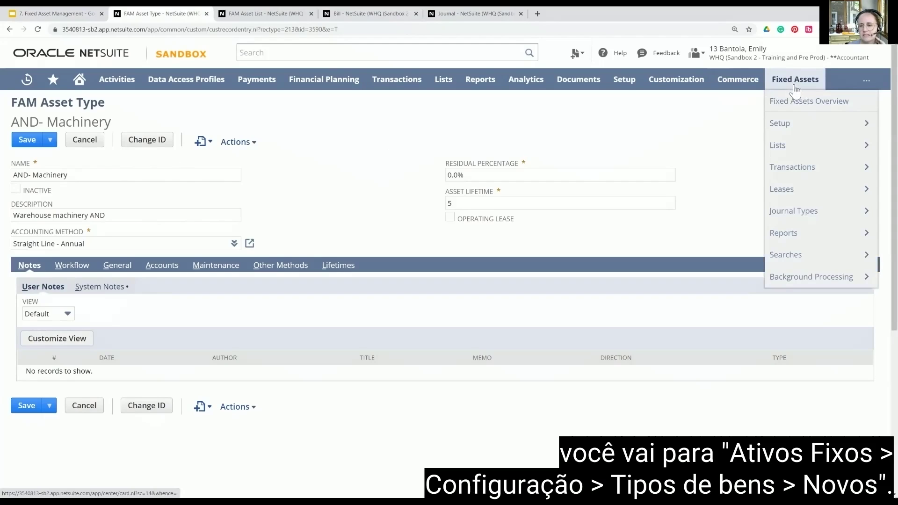
pyautogui.moveTo(789, 127)
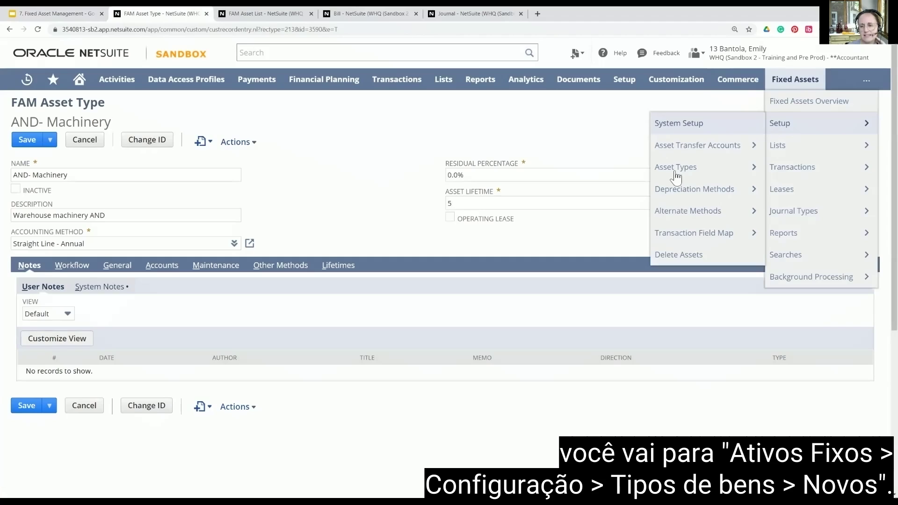
pyautogui.moveTo(692, 167)
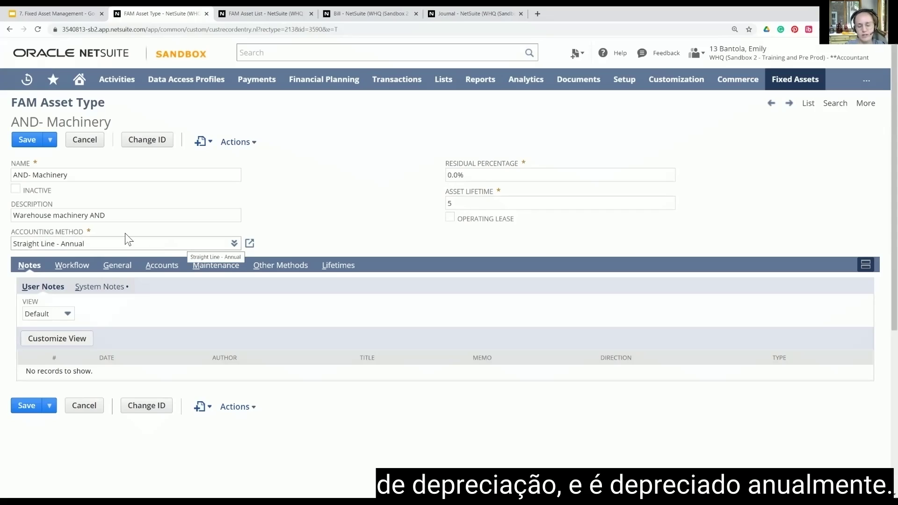
# Step: Review the AND- Machinery asset type's lifetime and residual percentage, and display its default accounts
pyautogui.click(450, 204)
pyautogui.write('5')
pyautogui.click(488, 175)
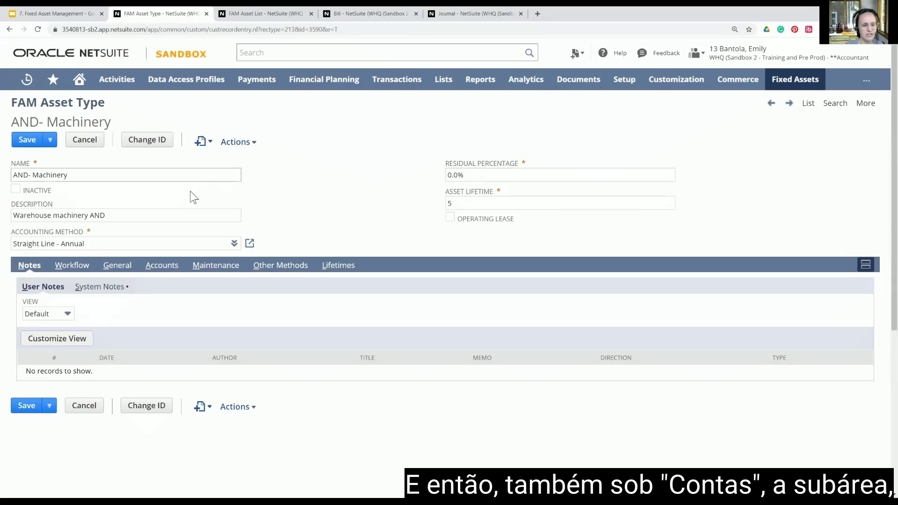
pyautogui.click(162, 266)
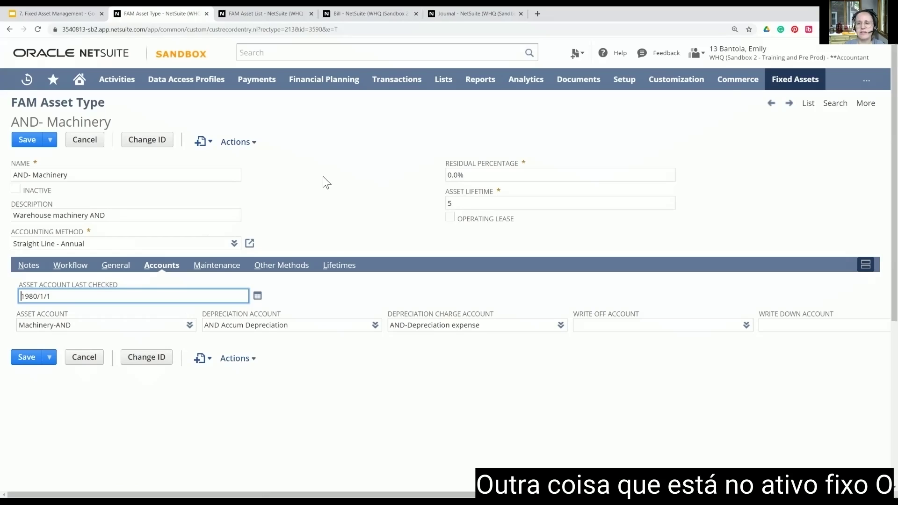
# Step: Open the list of fixed asset depreciation methods and look through their descriptions and formulas
pyautogui.moveTo(778, 86)
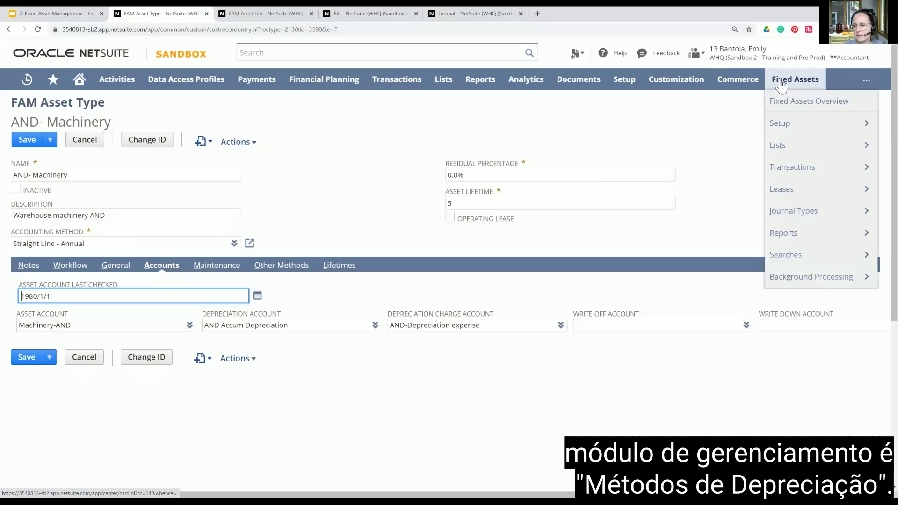
pyautogui.moveTo(783, 124)
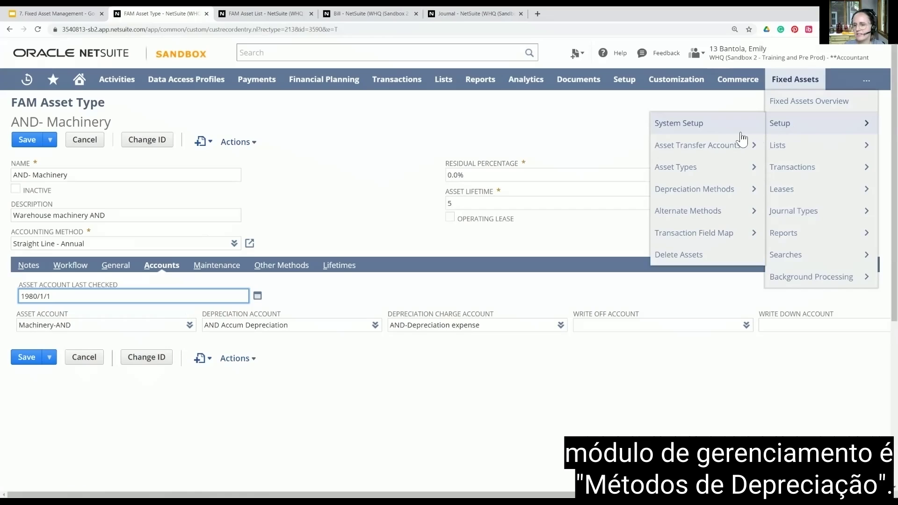
pyautogui.moveTo(693, 191)
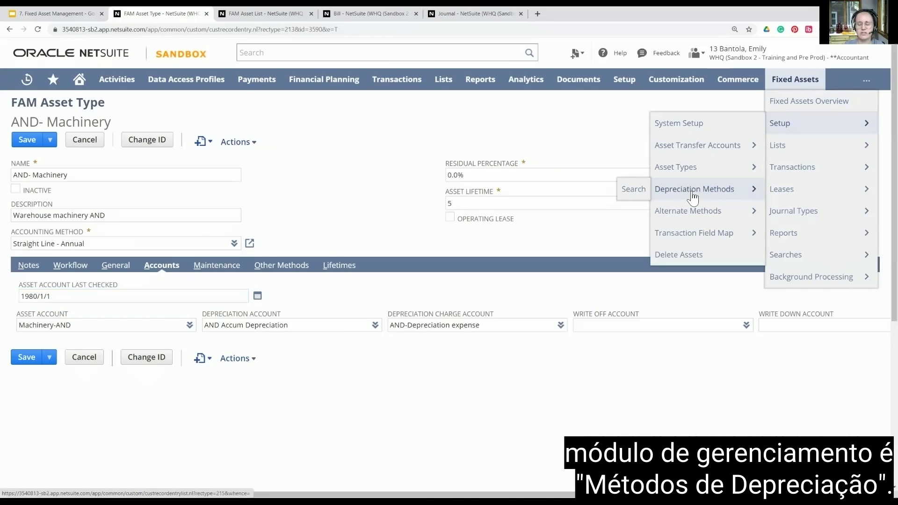
pyautogui.click(692, 193)
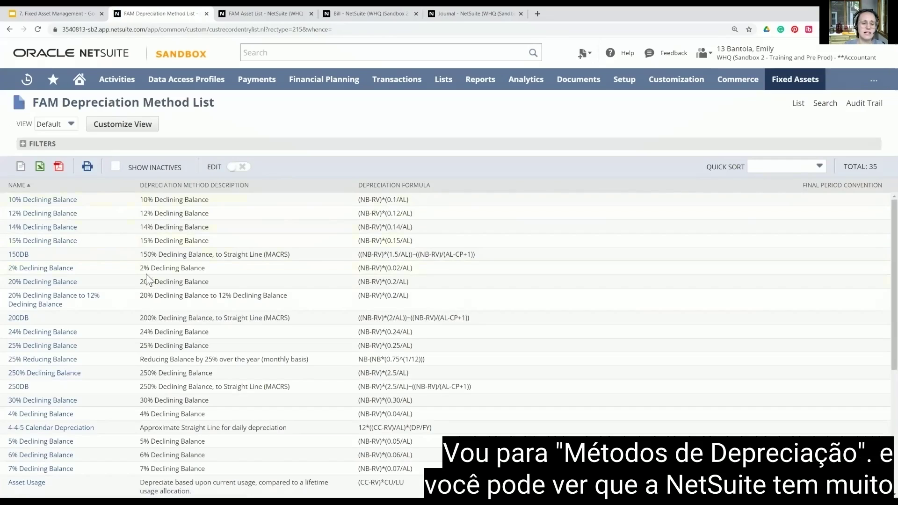
pyautogui.scroll(-1, 143, 367)
pyautogui.scroll(-3, 144, 370)
pyautogui.scroll(4, 206, 321)
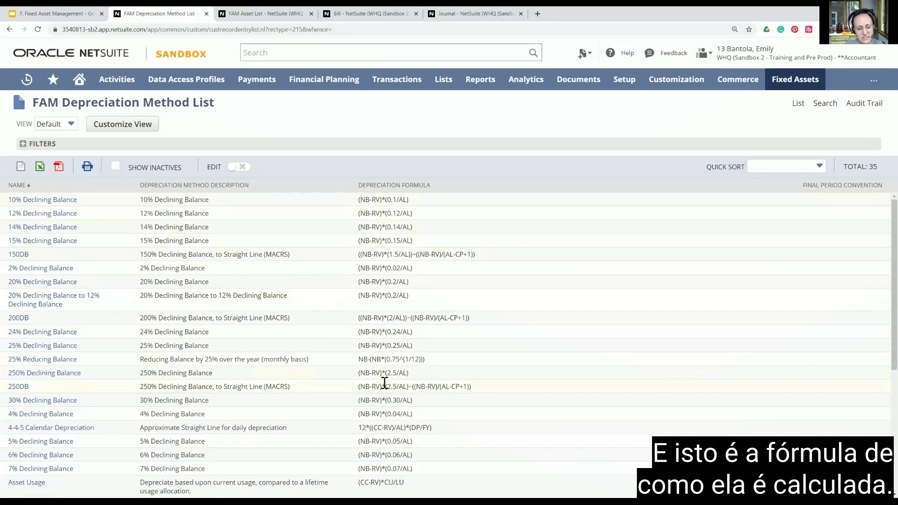
pyautogui.scroll(-5, 384, 382)
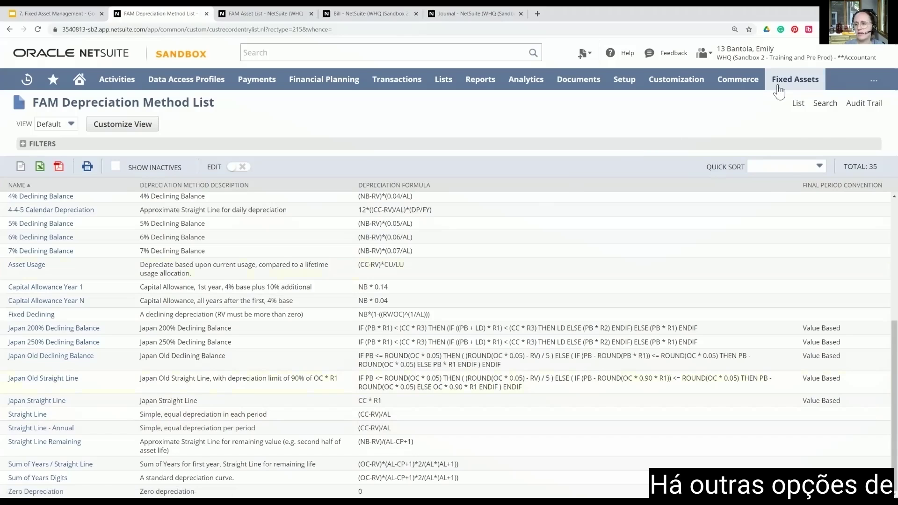
pyautogui.moveTo(780, 124)
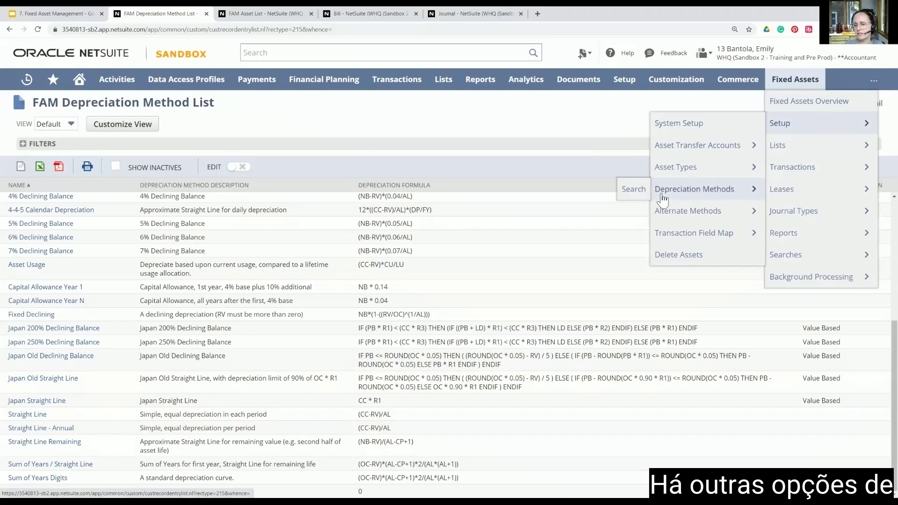
pyautogui.moveTo(673, 218)
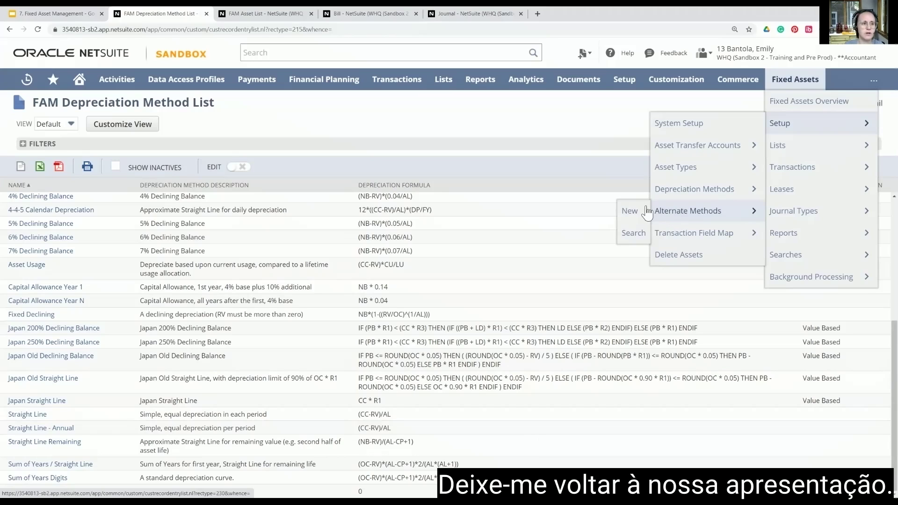
# Step: Switch to the Fixed Asset Management presentation in Google Slides and start the slideshow
pyautogui.click(15, 12)
pyautogui.click(793, 53)
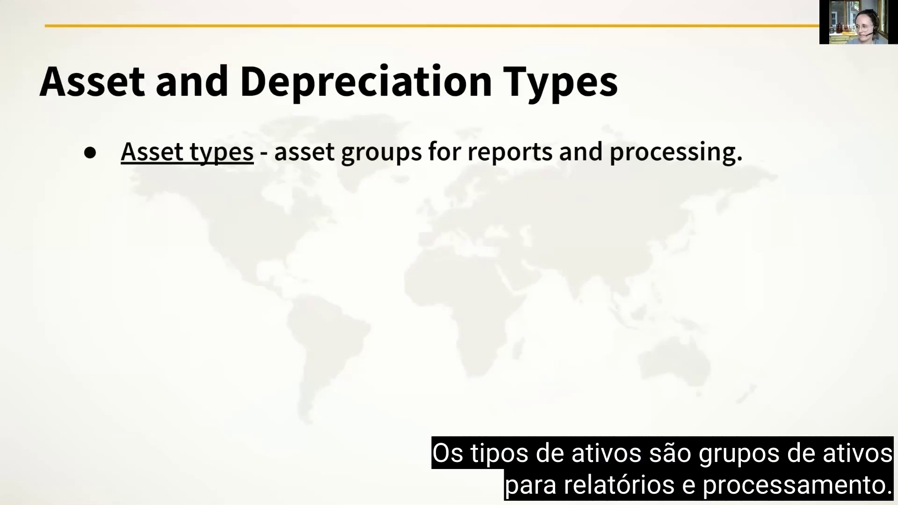
pyautogui.press('Right')
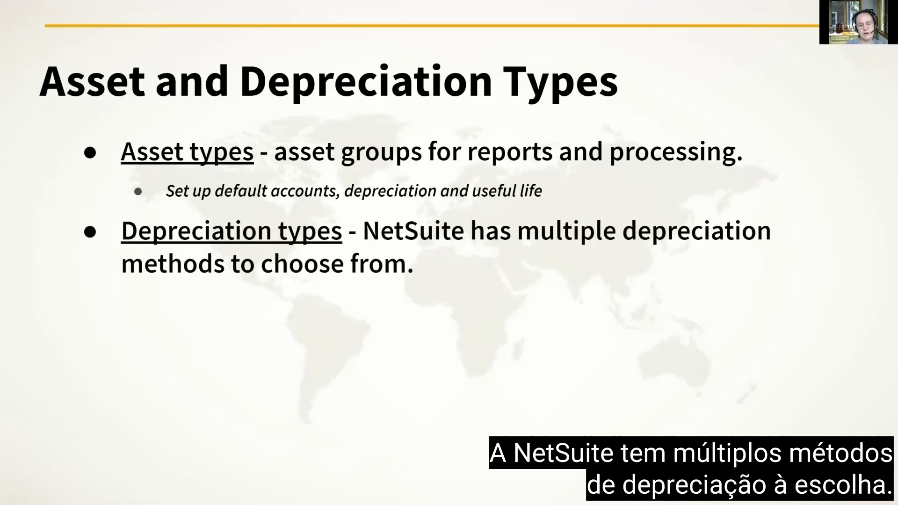
pyautogui.press('Right')
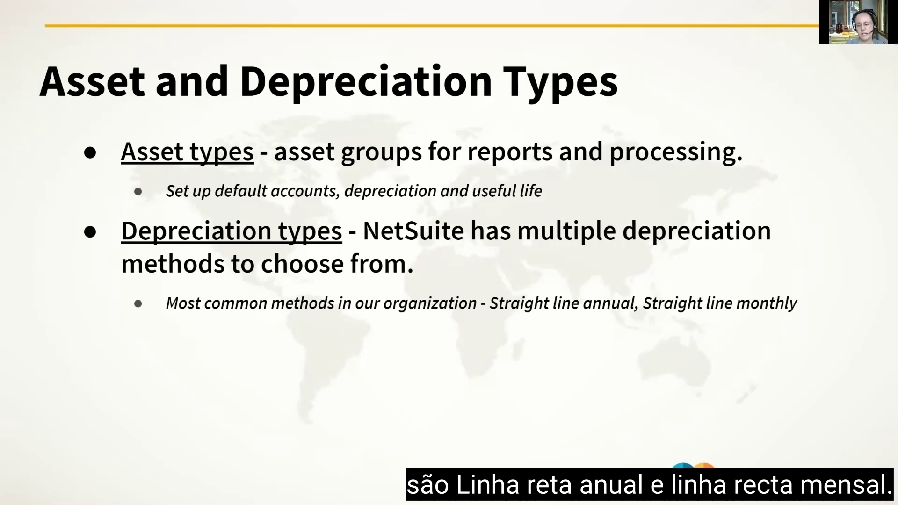
pyautogui.press('Right')
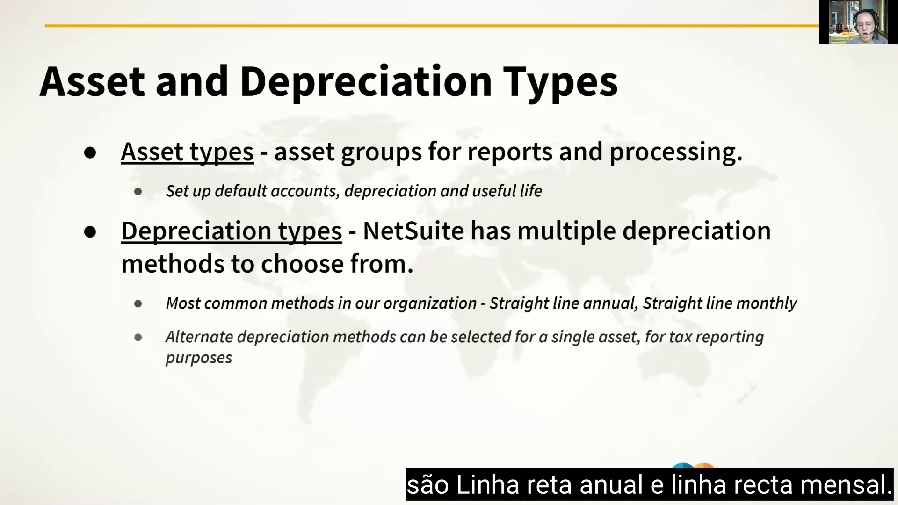
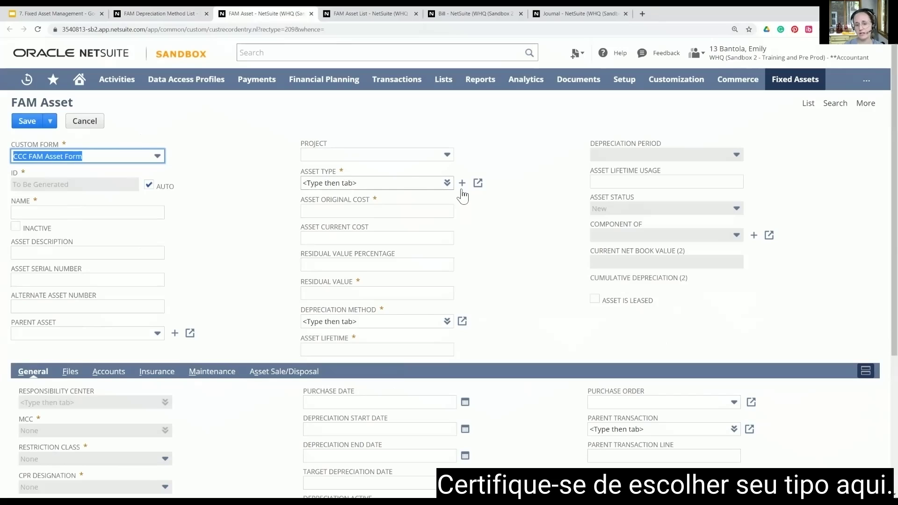
# Step: Set the new fixed asset's type to AND- Machinery
pyautogui.click(409, 184)
pyautogui.write('and')
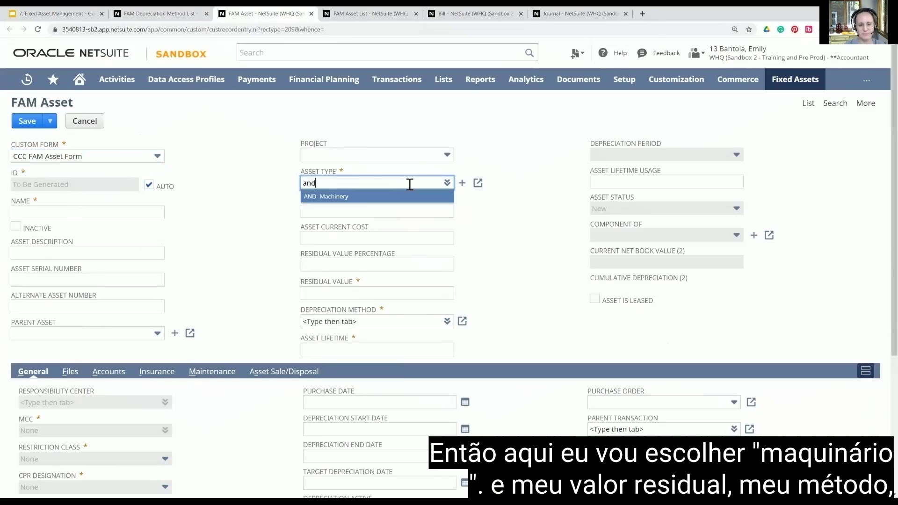
pyautogui.click(357, 197)
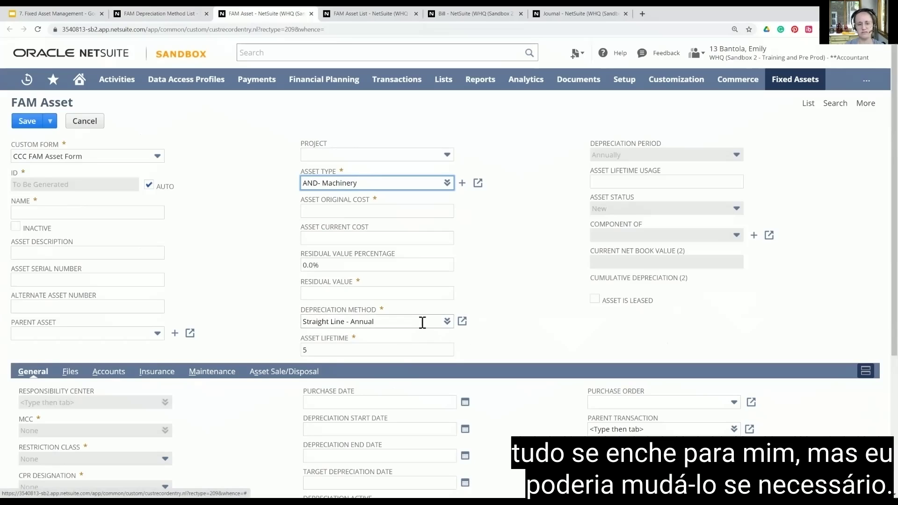
# Step: Examine the new asset form's general, accounts, files, insurance, maintenance and sale/disposal fields
pyautogui.scroll(-3, 291, 295)
pyautogui.scroll(-1, 291, 294)
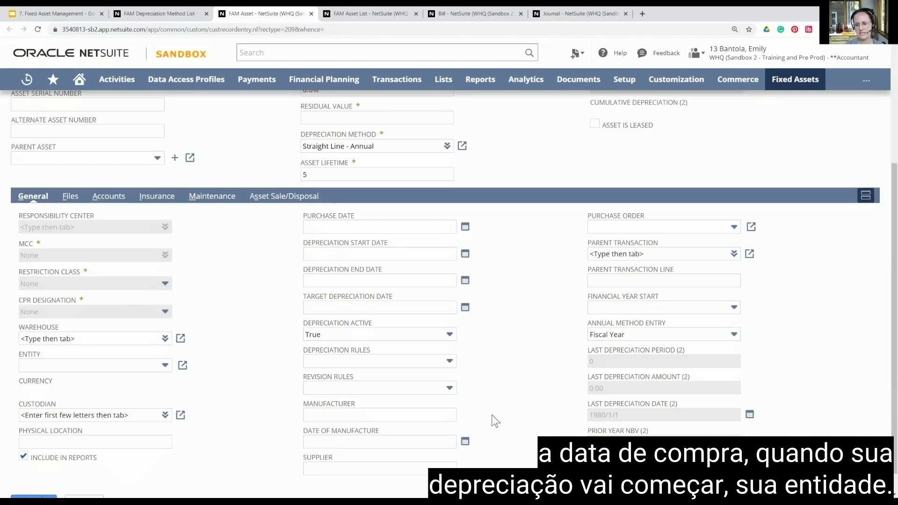
pyautogui.scroll(2, 227, 306)
pyautogui.scroll(2, 229, 309)
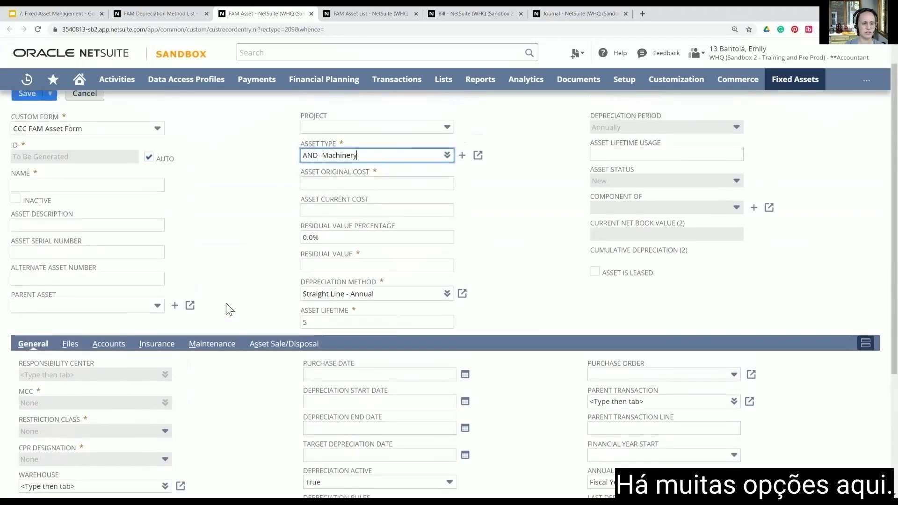
pyautogui.click(104, 373)
pyautogui.scroll(-1, 221, 379)
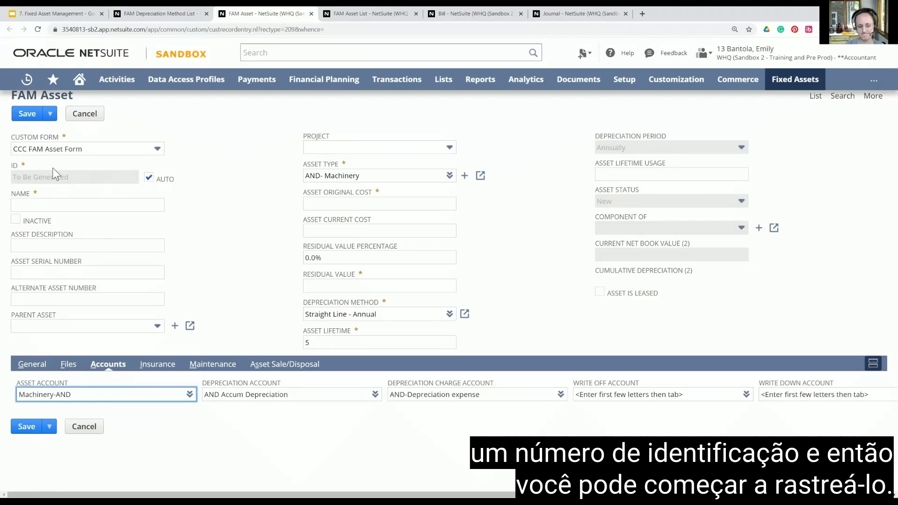
pyautogui.click(68, 364)
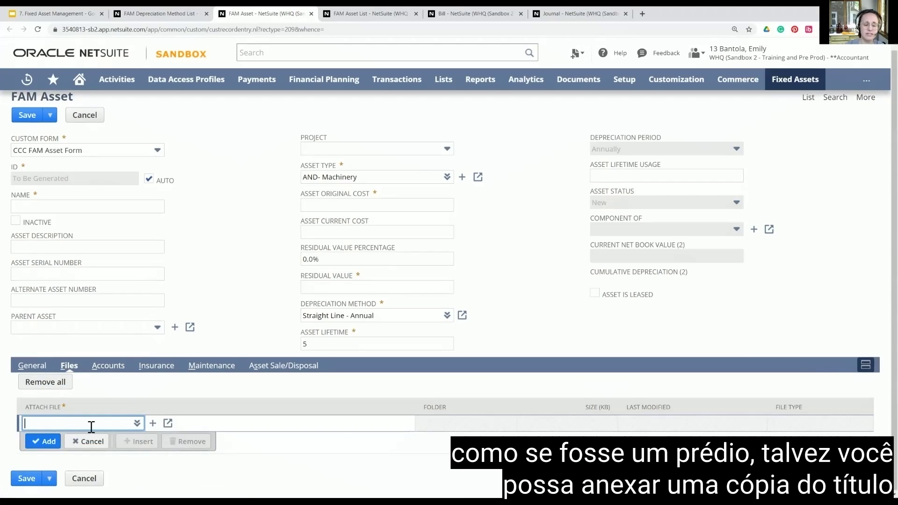
pyautogui.click(156, 365)
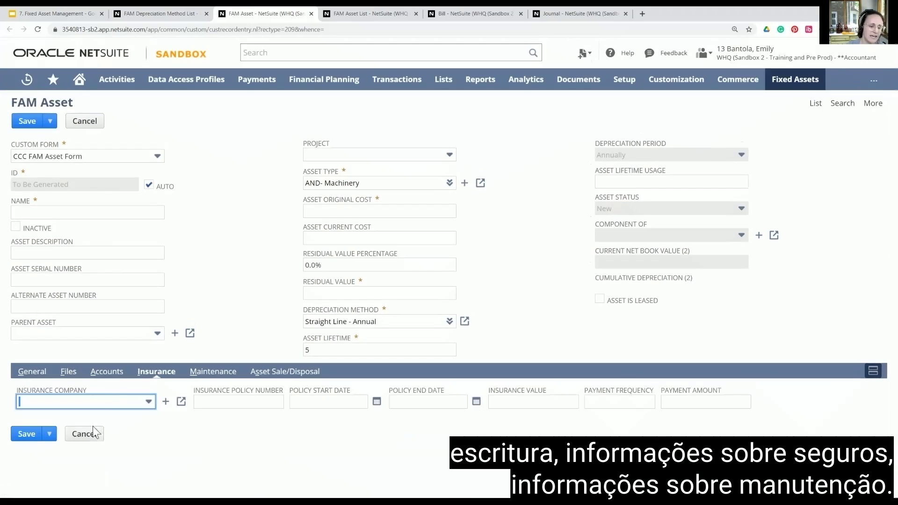
pyautogui.click(230, 373)
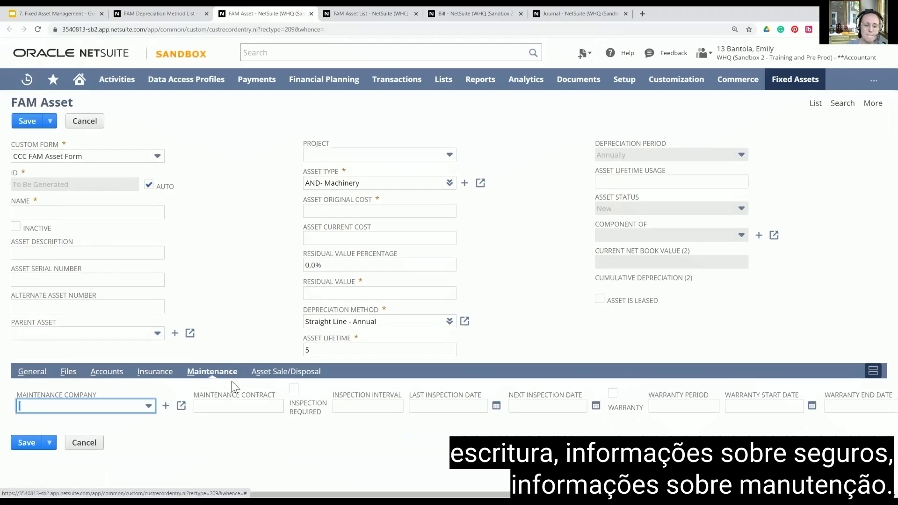
pyautogui.click(300, 374)
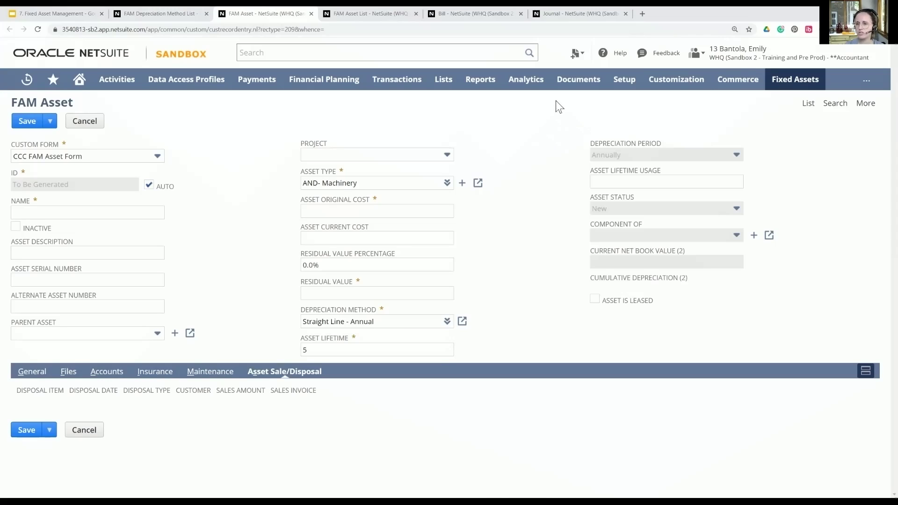
pyautogui.moveTo(805, 85)
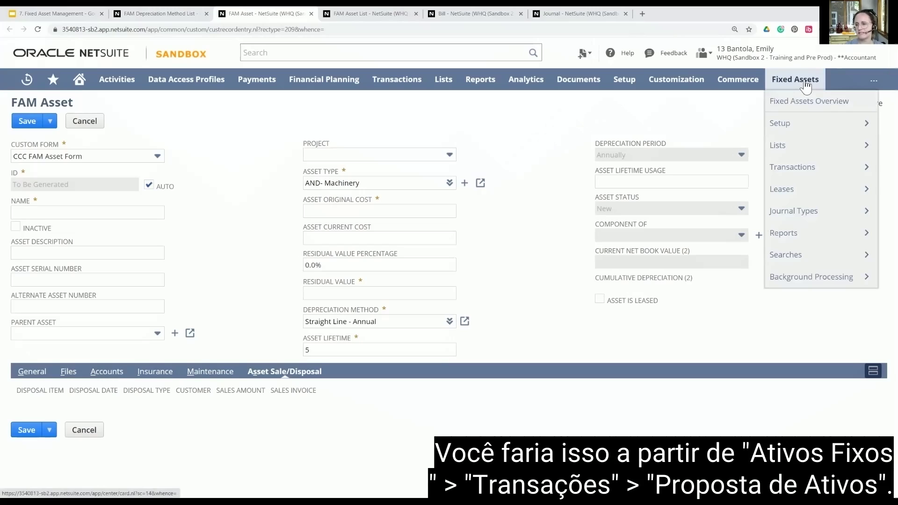
pyautogui.moveTo(790, 170)
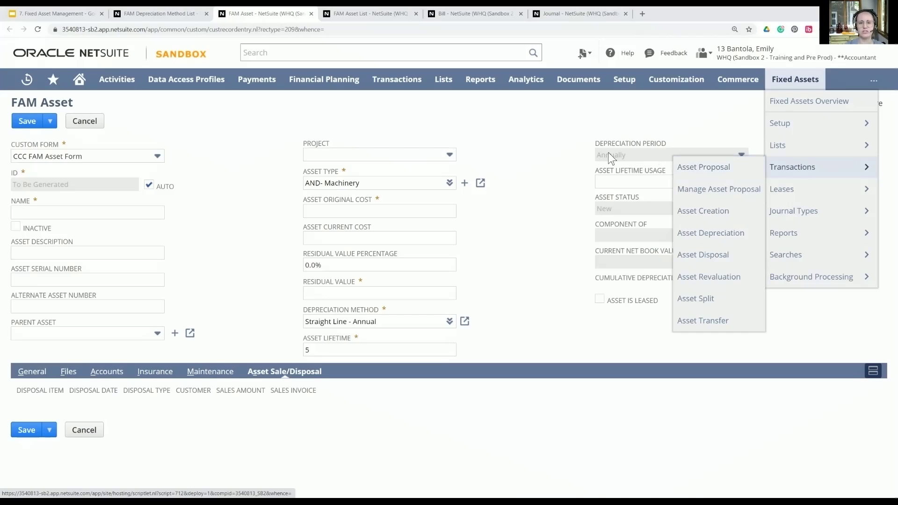
# Step: Open the North Packaging equipment bill and review its primary information, expense lines and item lines
pyautogui.click(448, 17)
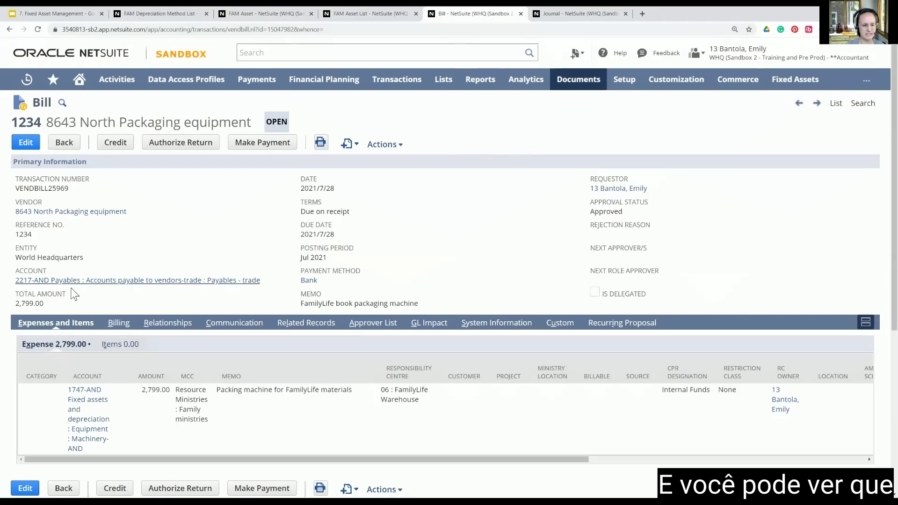
pyautogui.scroll(-2, 108, 302)
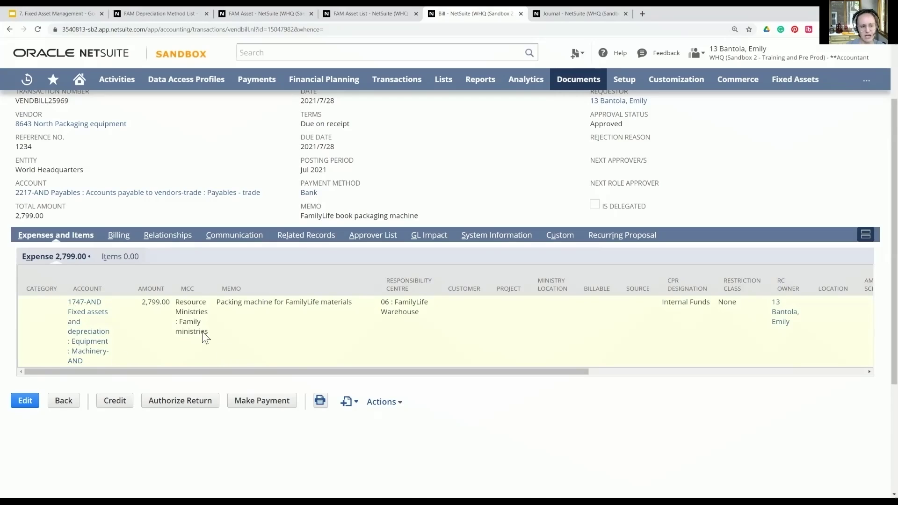
pyautogui.click(107, 261)
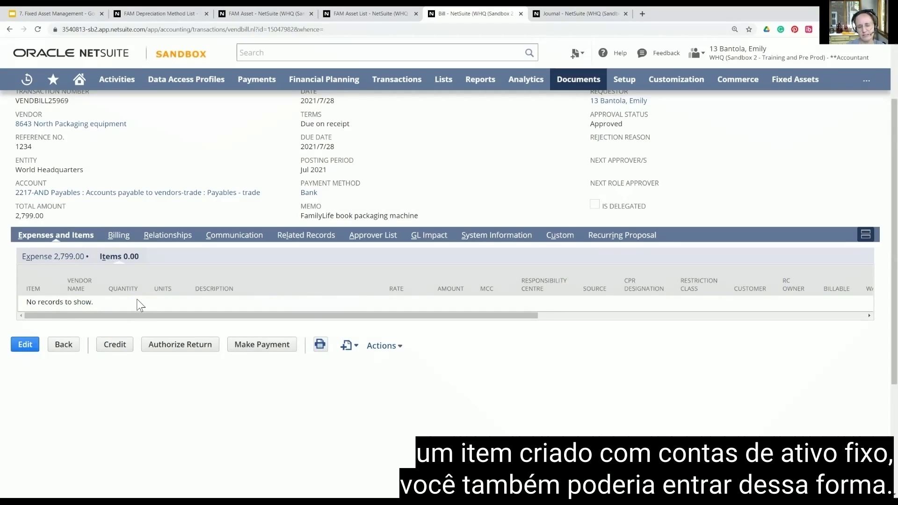
pyautogui.click(51, 262)
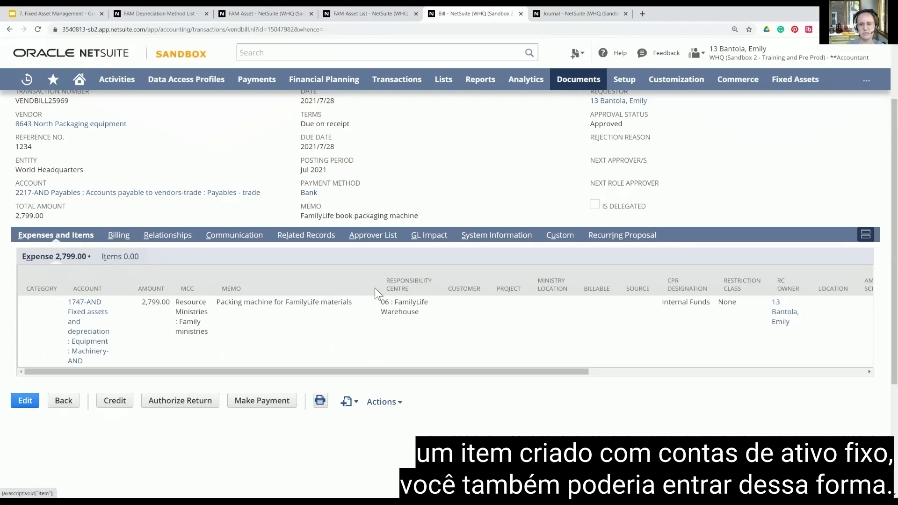
pyautogui.scroll(2, 374, 285)
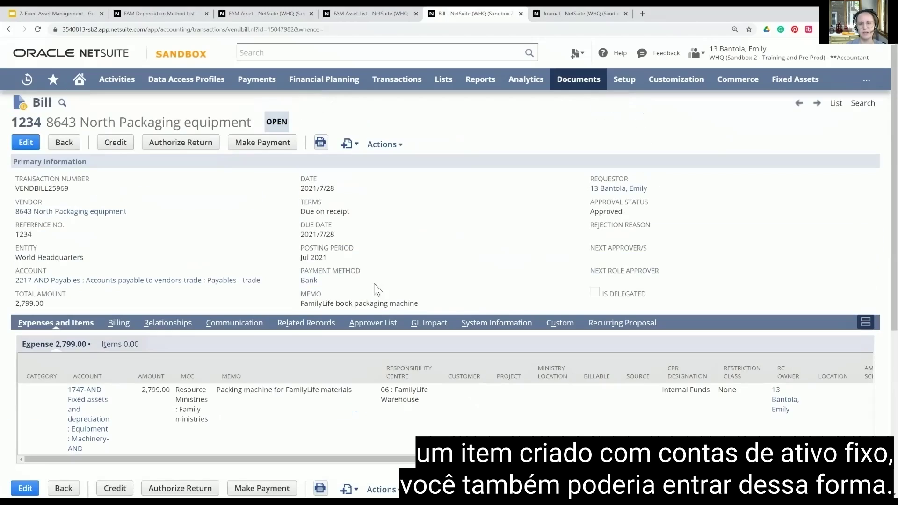
# Step: Open the SLM machine #1 journal entry and view its primary information and lines
pyautogui.click(549, 13)
pyautogui.scroll(2, 164, 227)
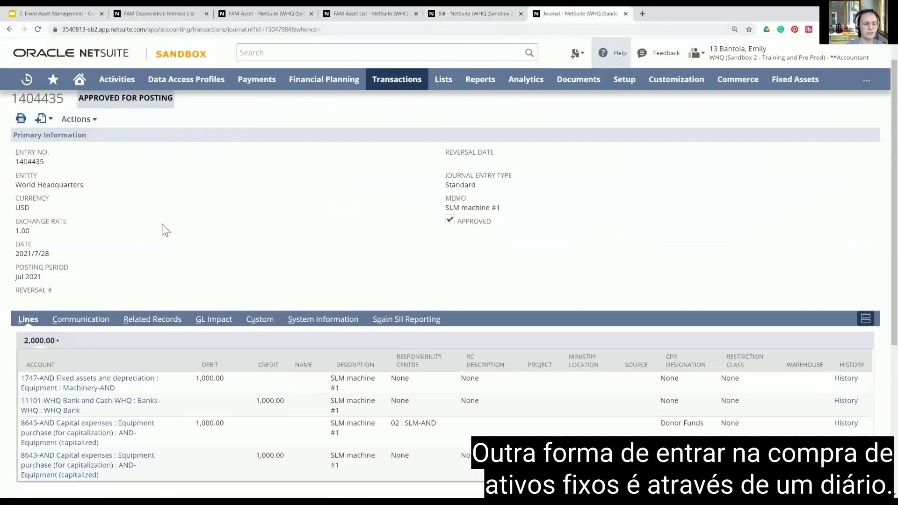
# Step: Review the SLM machine #1 journal's primary information and lines alongside the North Packaging equipment bill
pyautogui.scroll(1, 164, 229)
pyautogui.scroll(-2, 169, 227)
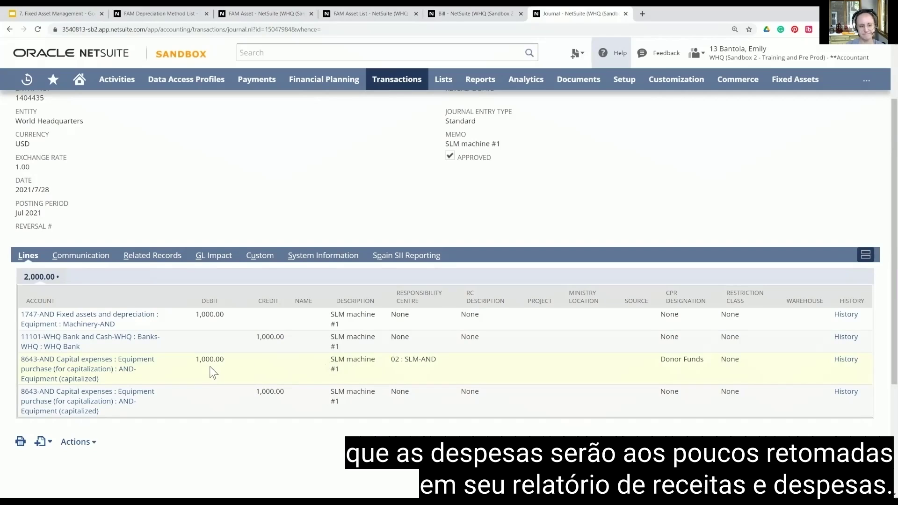
pyautogui.scroll(2, 351, 252)
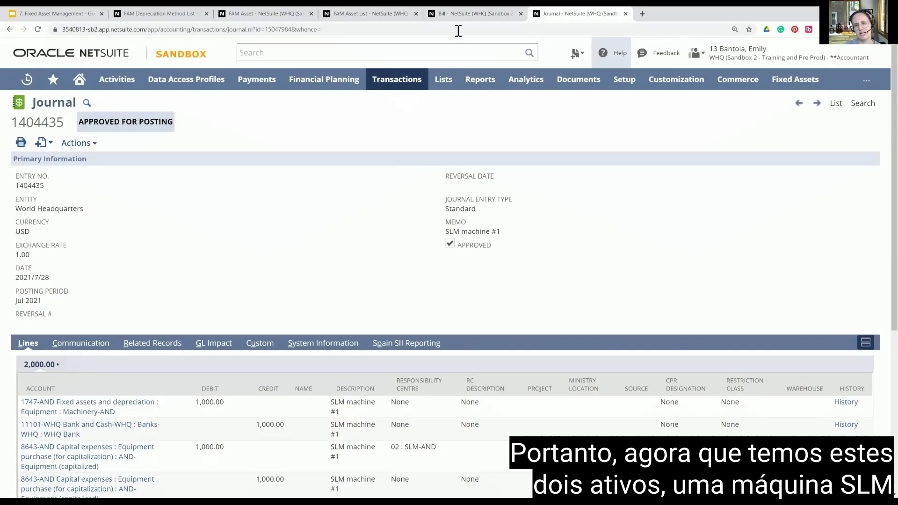
pyautogui.click(466, 17)
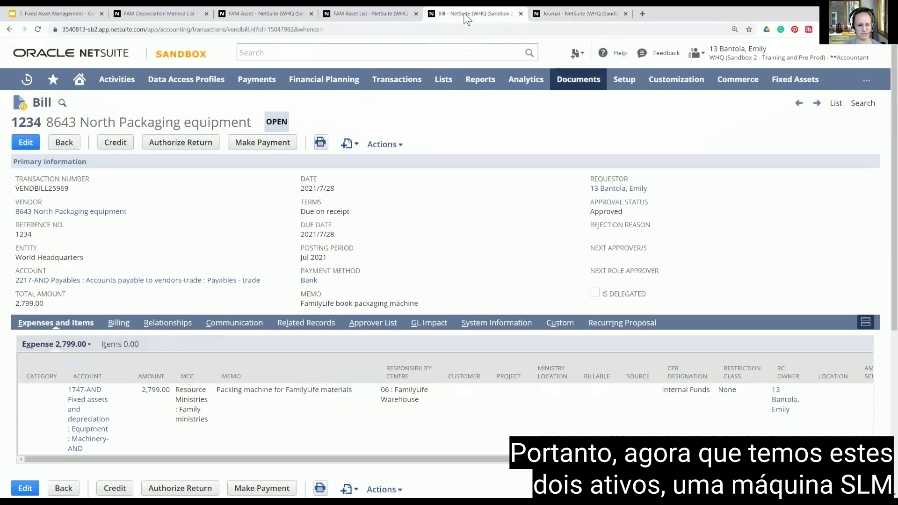
pyautogui.click(542, 18)
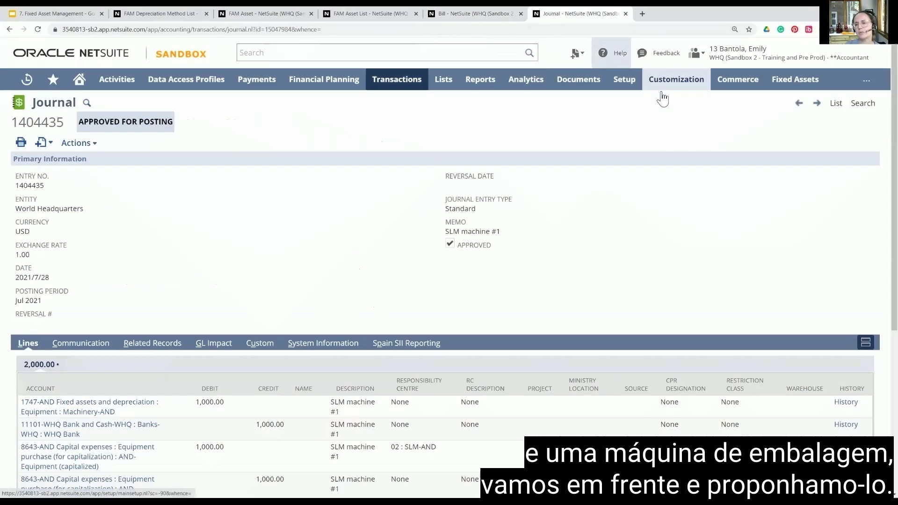
# Step: Start an asset proposal for the World Headquarters subsidiary with 2021/7/28 as the start date
pyautogui.moveTo(661, 84)
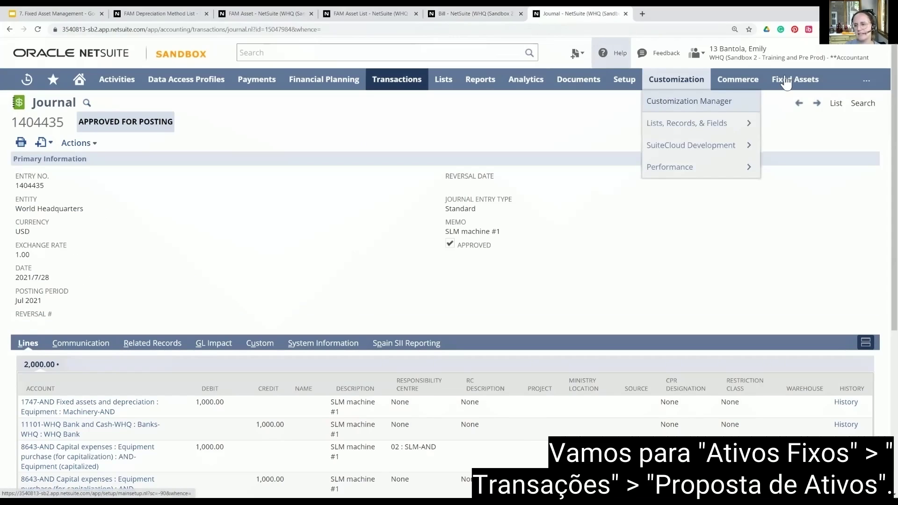
pyautogui.moveTo(791, 83)
pyautogui.moveTo(795, 172)
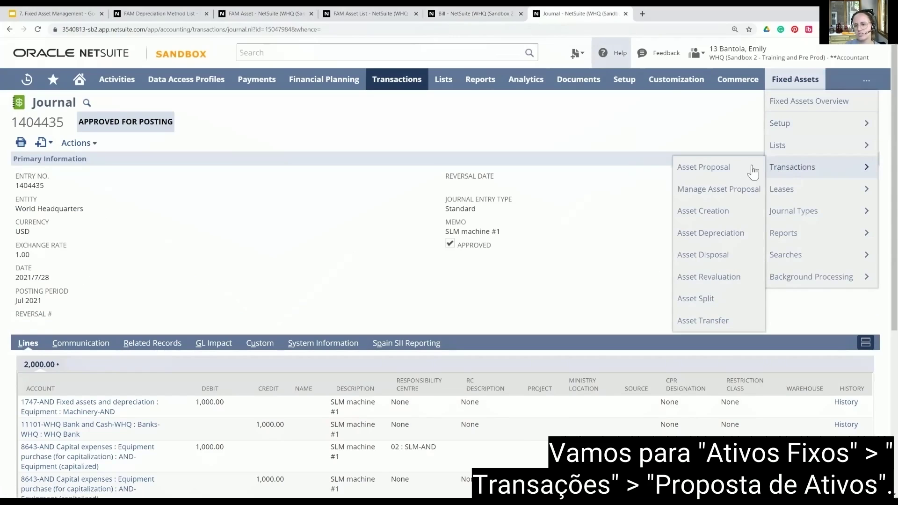
pyautogui.click(705, 171)
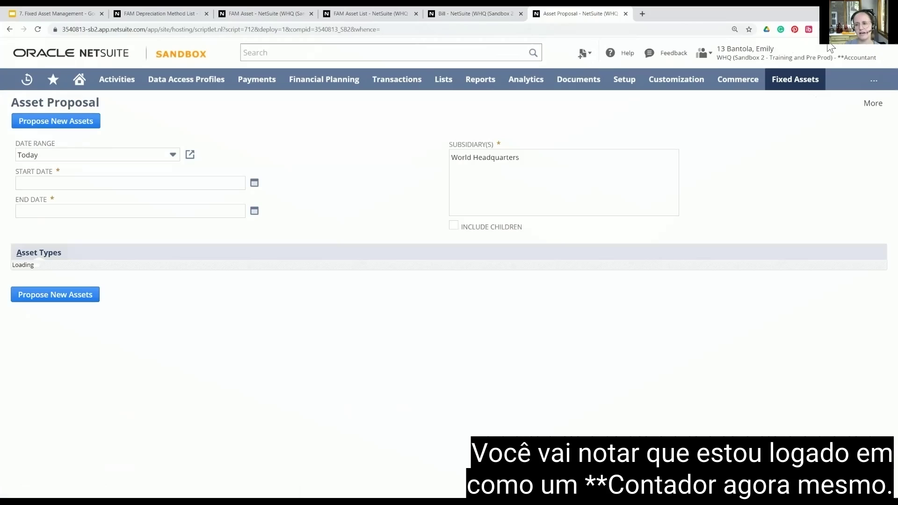
pyautogui.moveTo(739, 61)
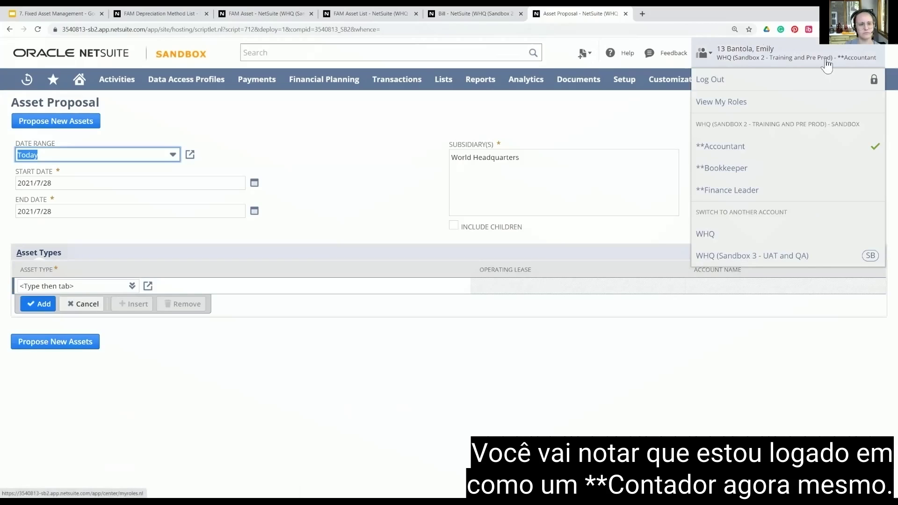
pyautogui.click(489, 159)
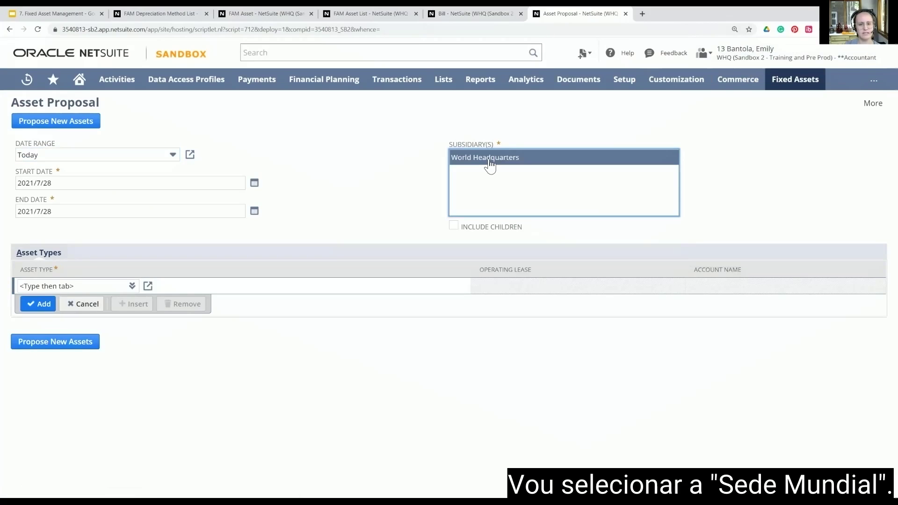
pyautogui.click(253, 186)
pyautogui.click(204, 273)
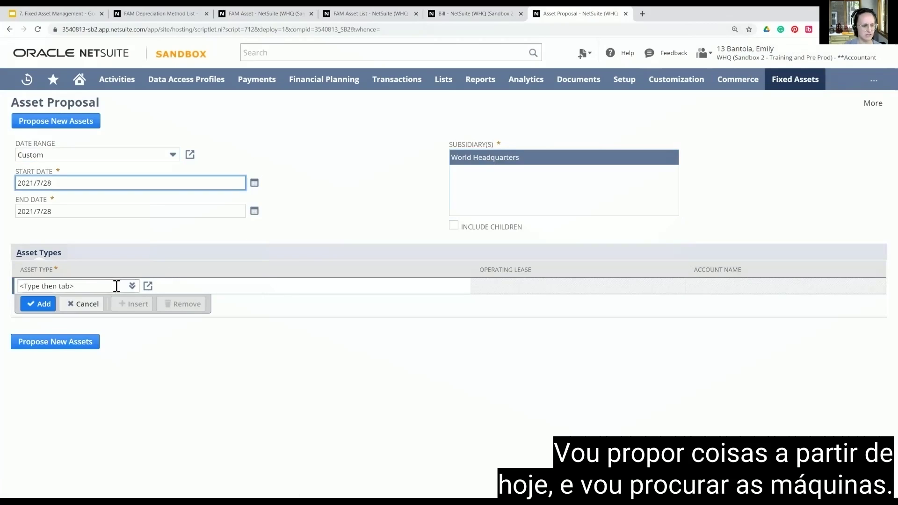
# Step: Propose new assets of type AND- Machinery and refresh the process status until the proposal finishes
pyautogui.click(100, 286)
pyautogui.write('and')
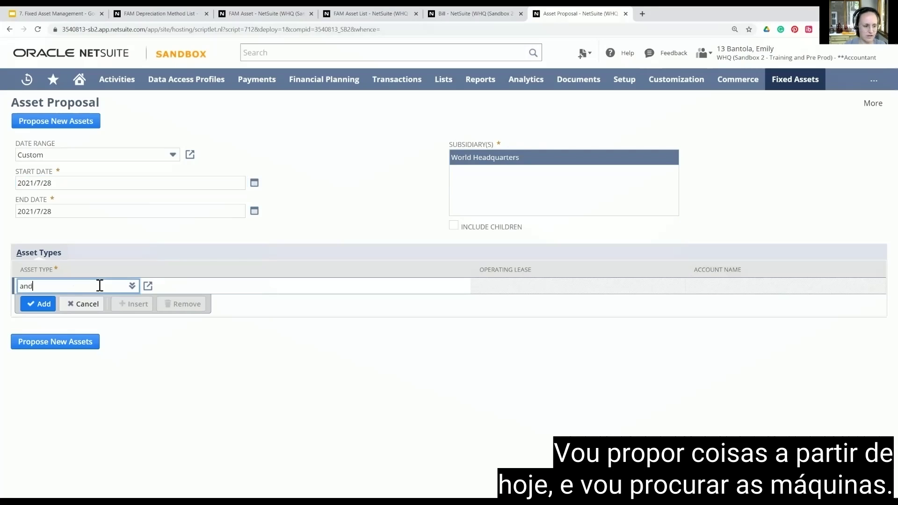
pyautogui.click(47, 299)
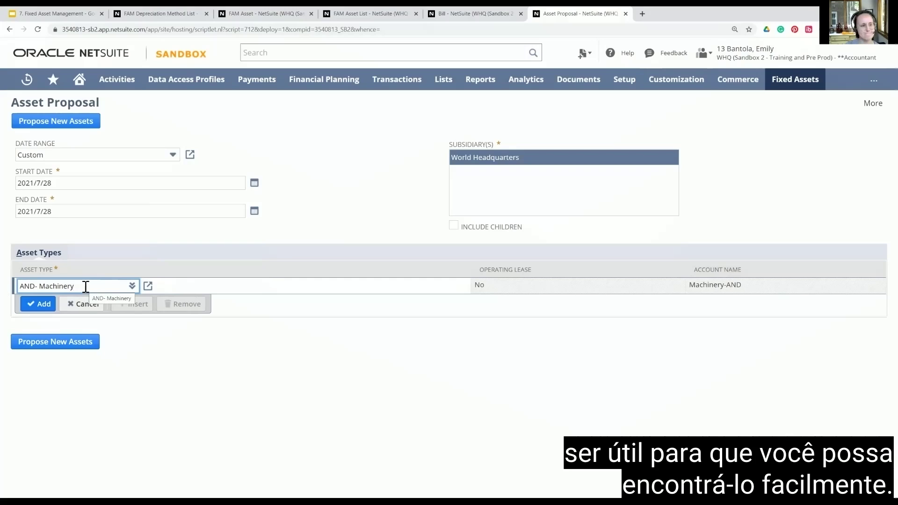
pyautogui.click(42, 342)
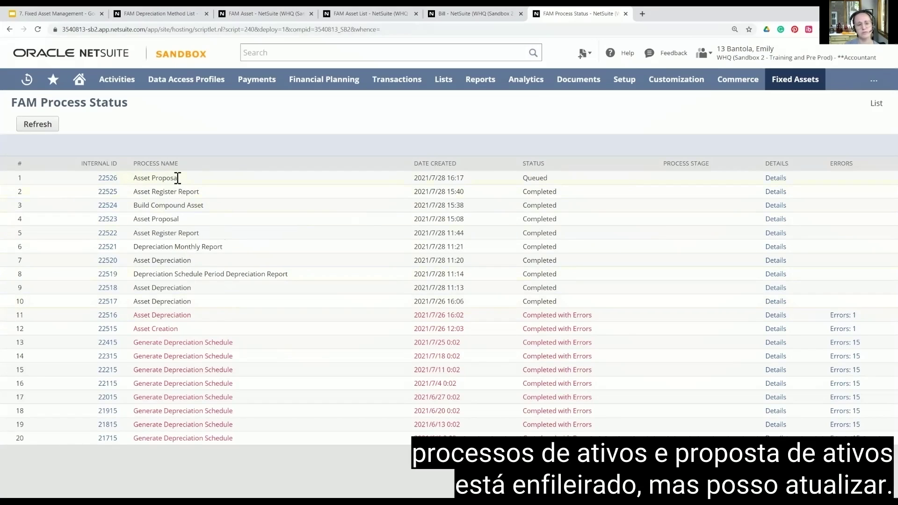
pyautogui.click(42, 125)
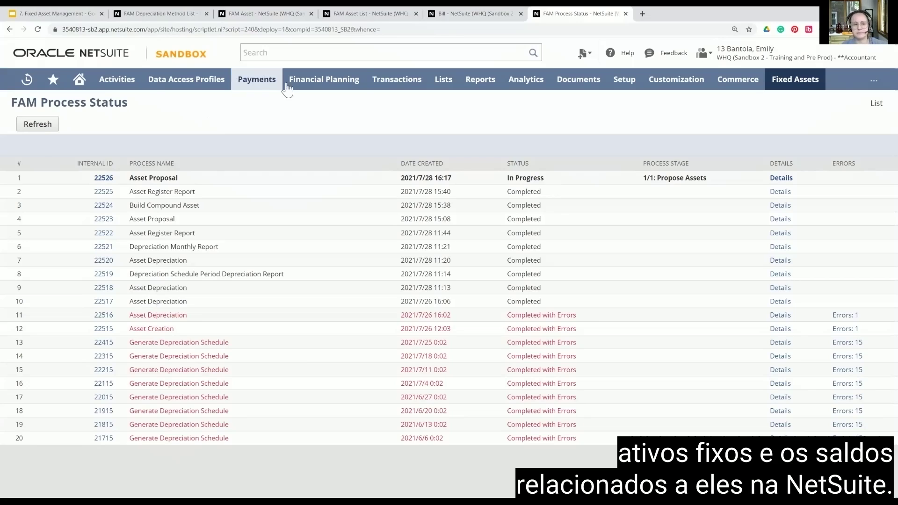
pyautogui.click(44, 127)
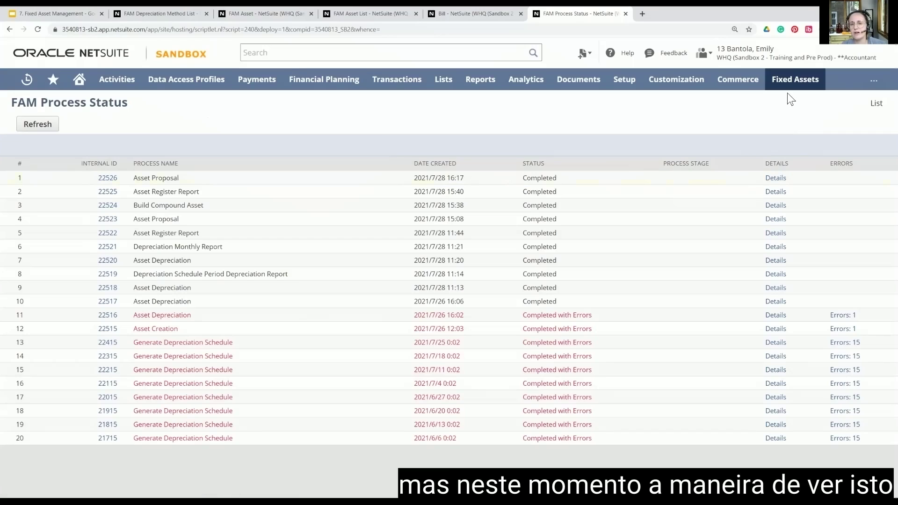
# Step: In Manage Proposals, generate assets from the FamilyLife packing machine bill and the 1,000.00 journal proposals, and refresh the process status
pyautogui.moveTo(785, 87)
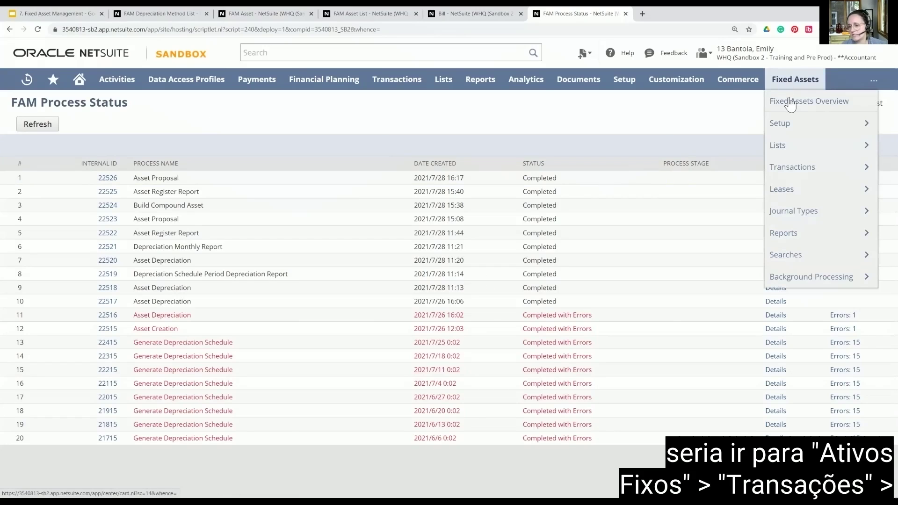
pyautogui.moveTo(780, 170)
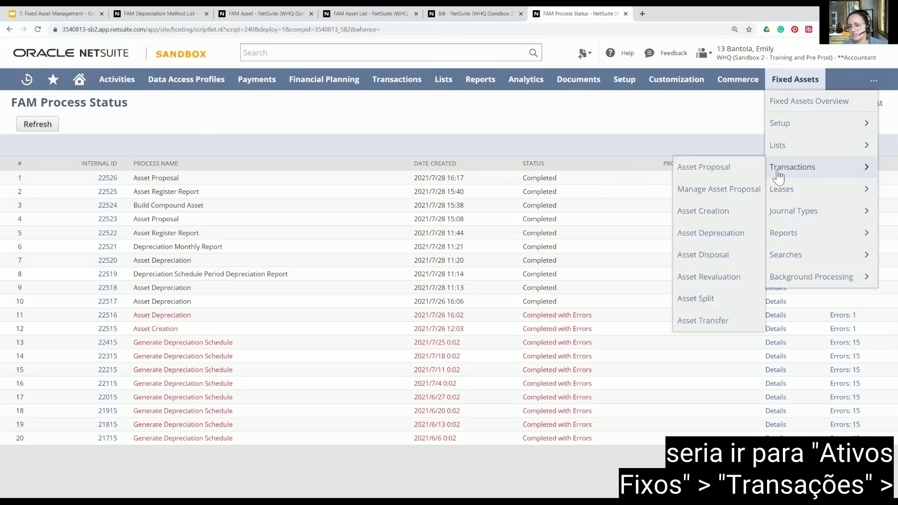
pyautogui.click(713, 192)
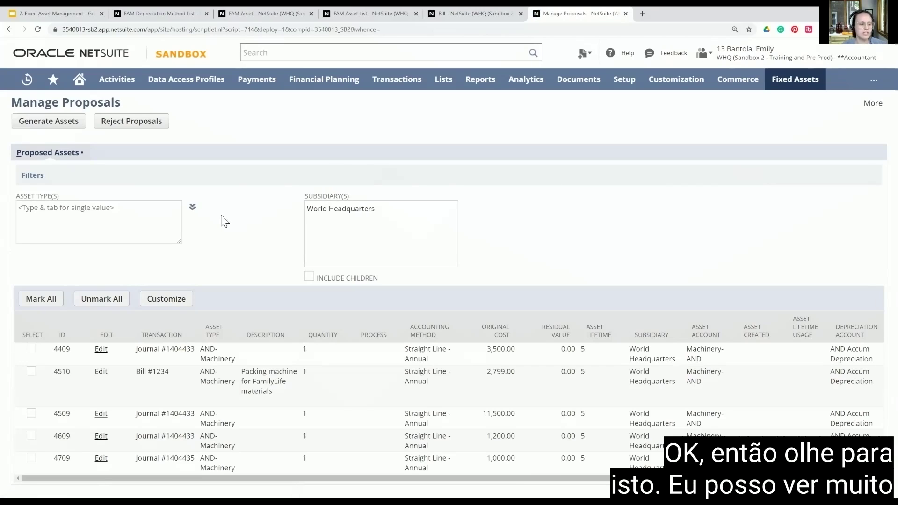
pyautogui.scroll(-1, 234, 222)
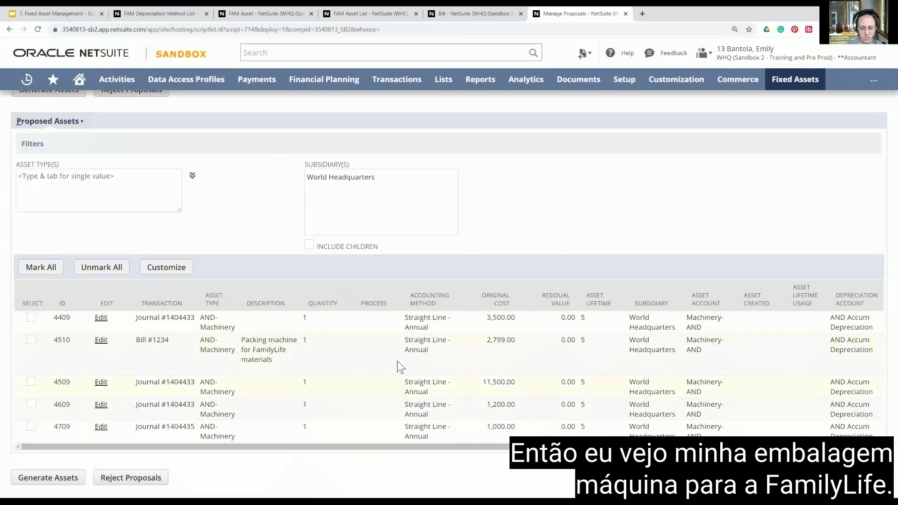
pyautogui.click(31, 339)
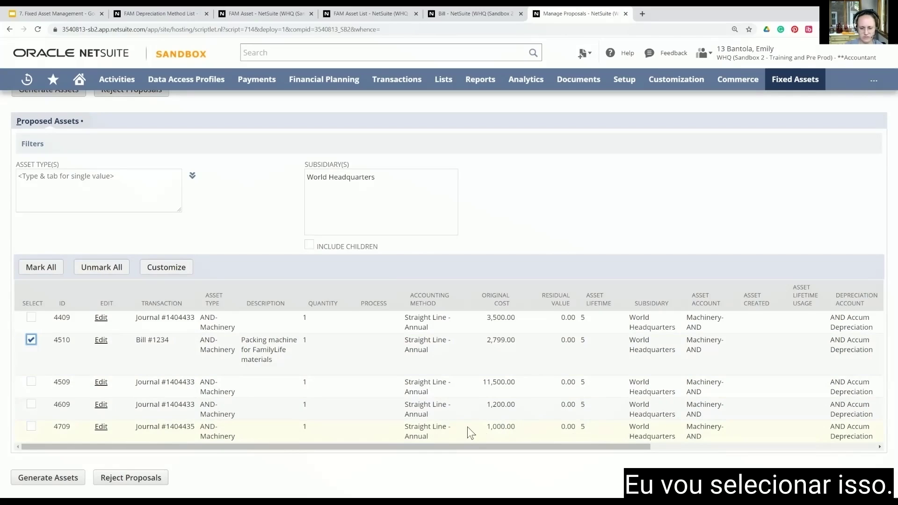
pyautogui.click(31, 426)
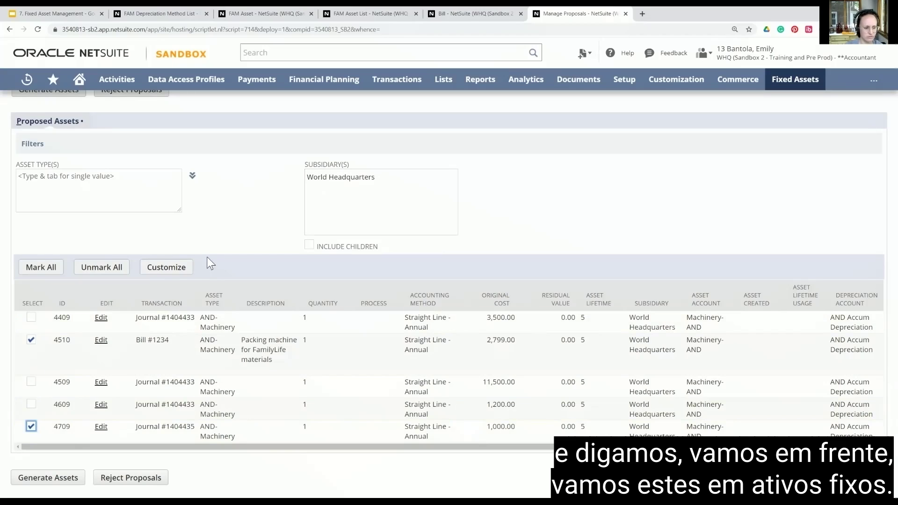
pyautogui.click(43, 478)
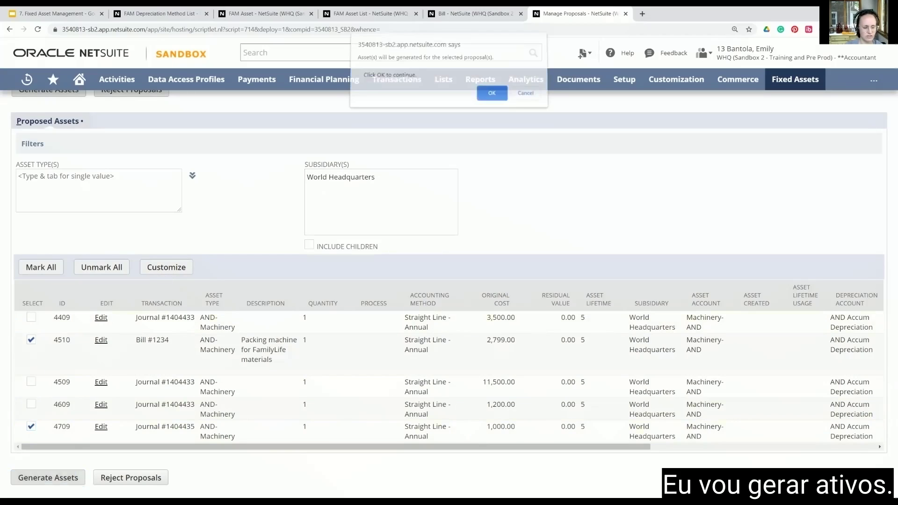
pyautogui.click(488, 97)
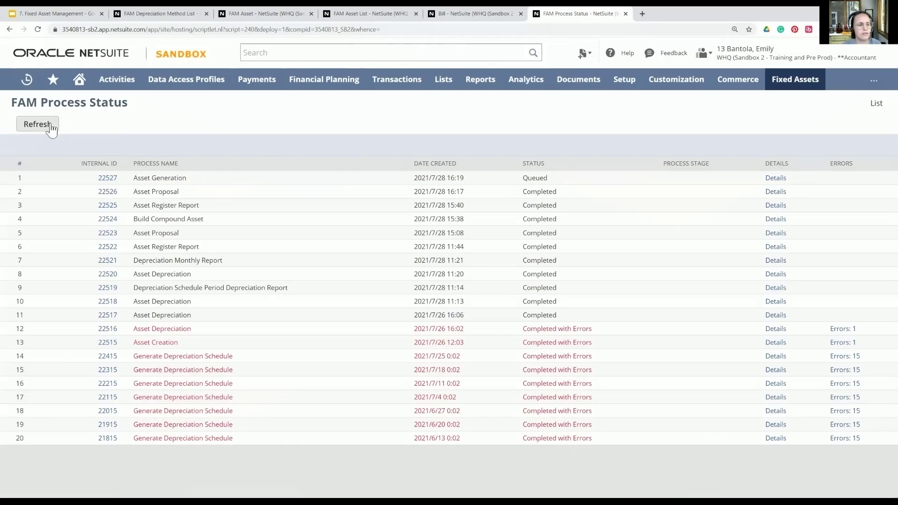
pyautogui.click(50, 125)
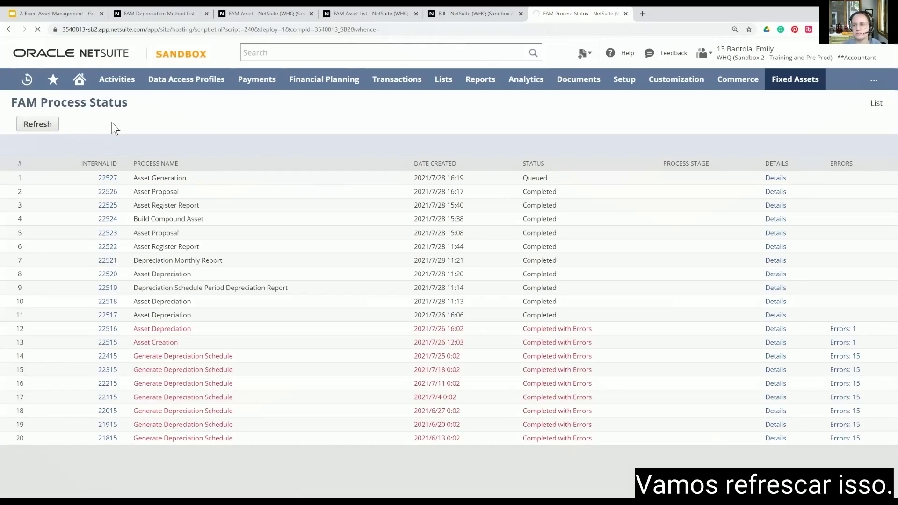
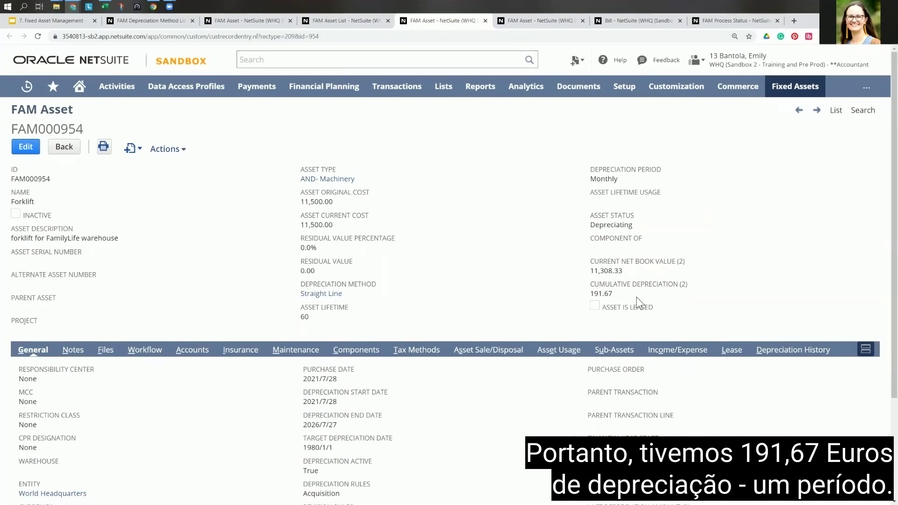
# Step: Examine the Forklift asset's general, notes, accounts, insurance, maintenance and depreciation history details
pyautogui.scroll(-3, 482, 300)
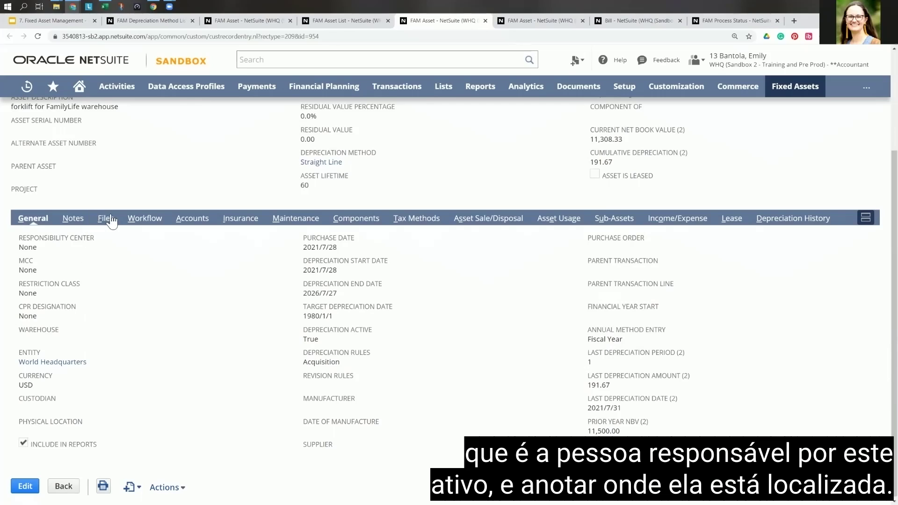
pyautogui.click(73, 218)
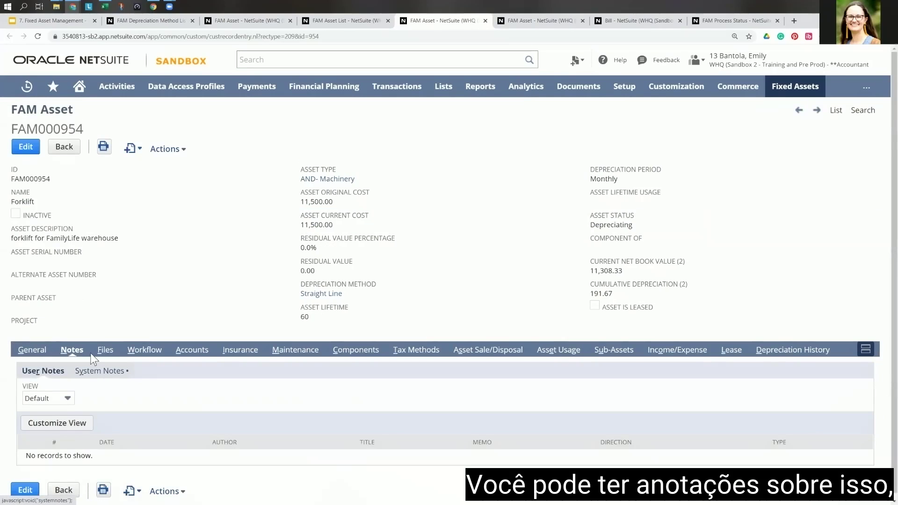
pyautogui.click(201, 353)
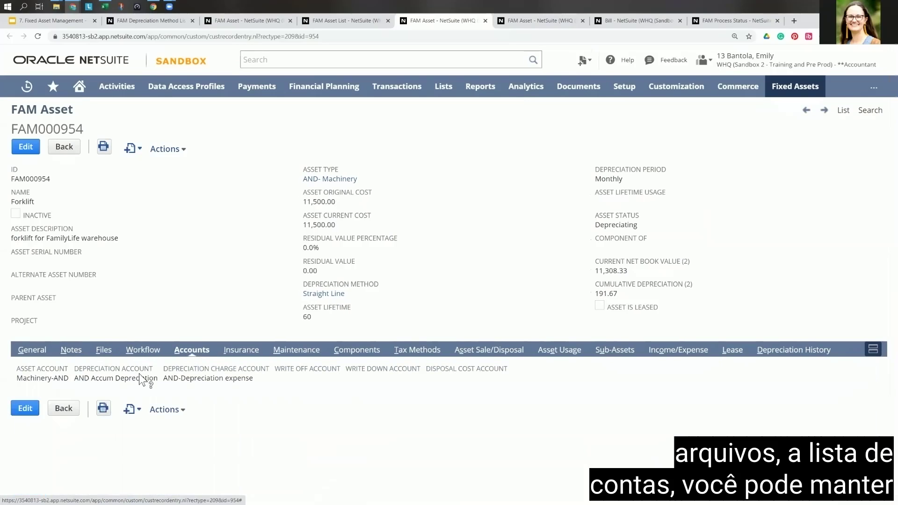
pyautogui.click(251, 353)
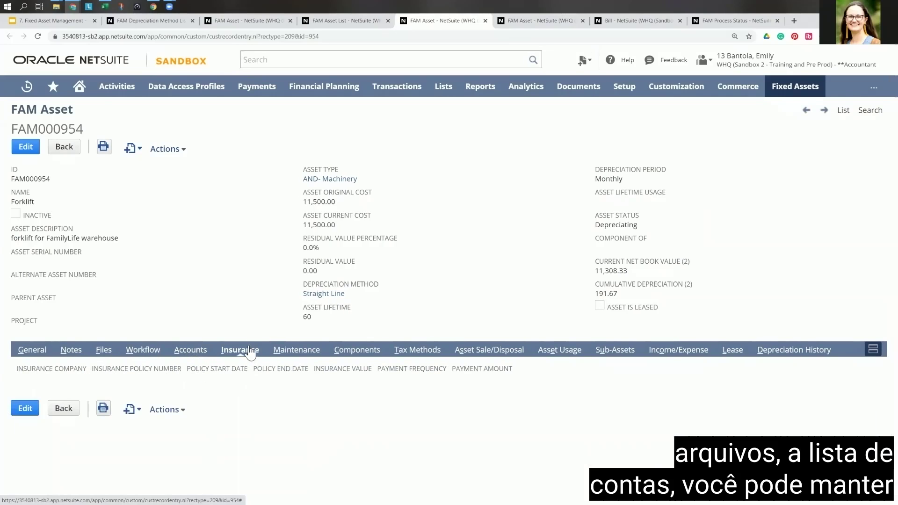
pyautogui.click(301, 355)
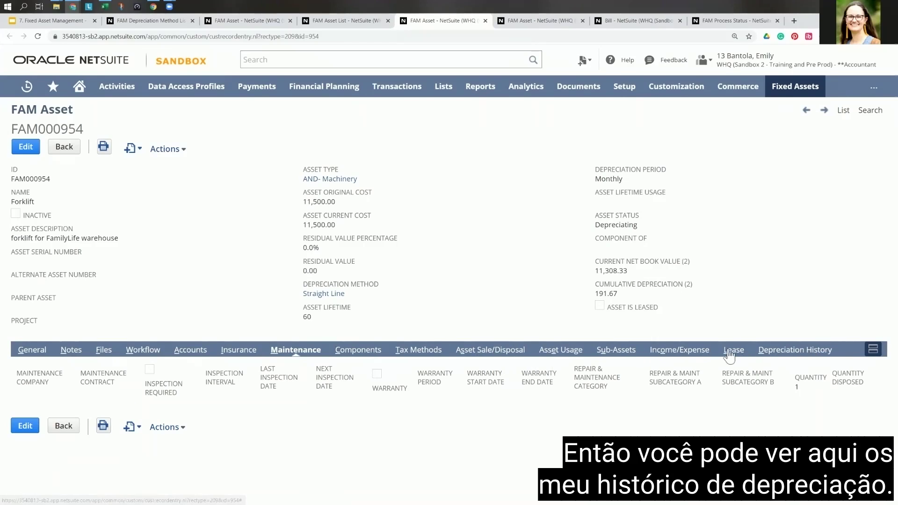
pyautogui.click(795, 350)
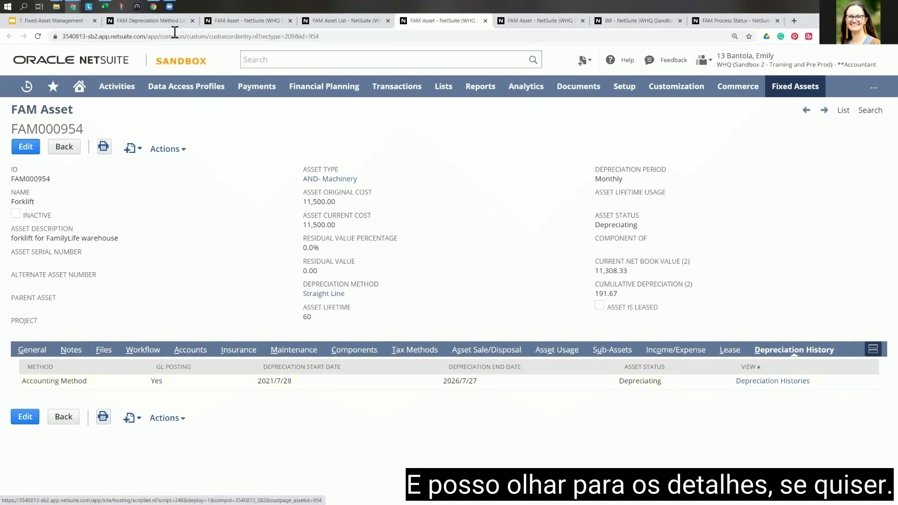
# Step: Switch to the Fixed Asset Management slides in Google Slides, present up to the Depreciation slide, and return to the FAM Asset List
pyautogui.click(48, 22)
pyautogui.click(802, 58)
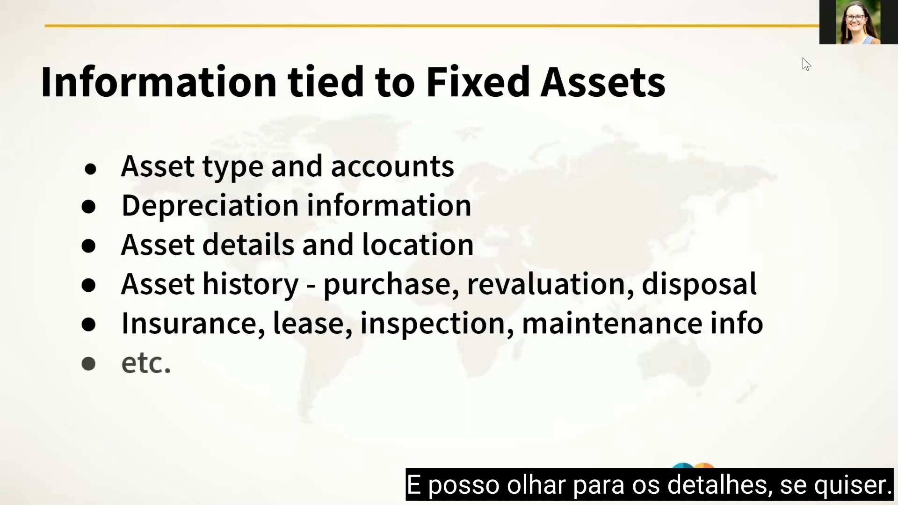
pyautogui.click(803, 58)
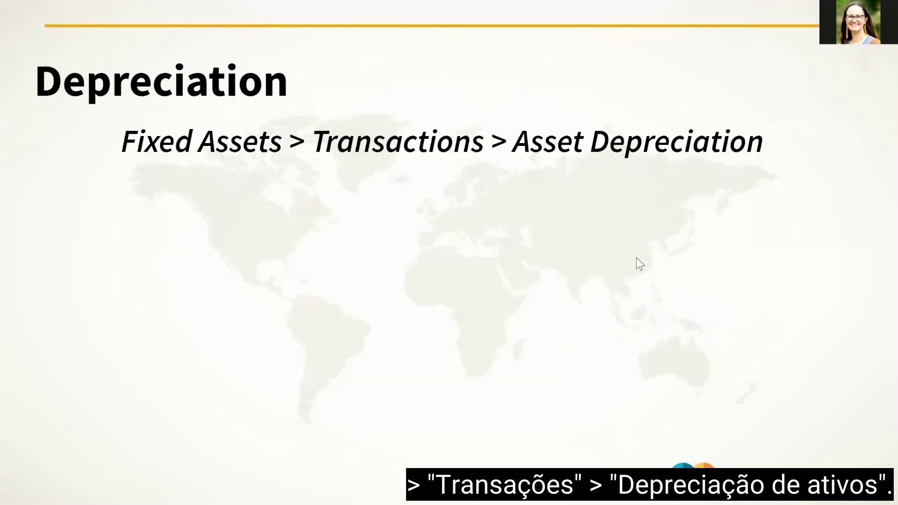
pyautogui.press('Escape')
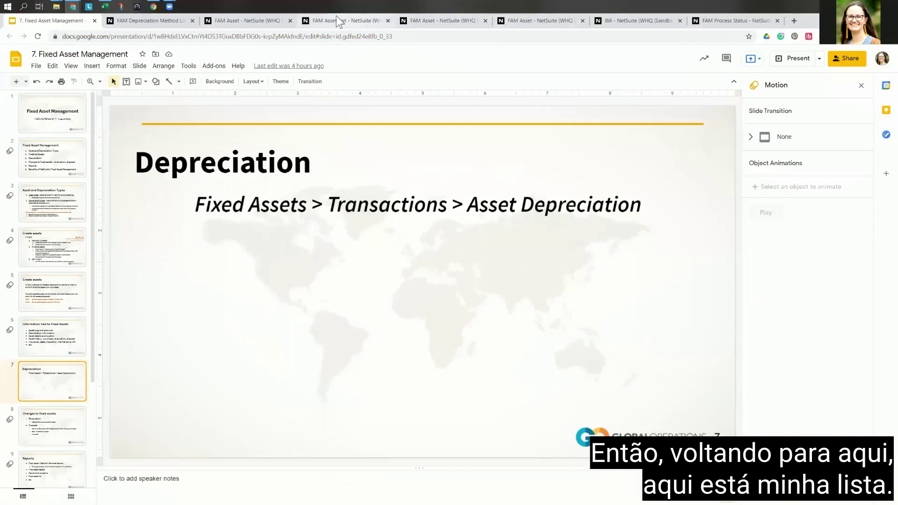
pyautogui.click(343, 23)
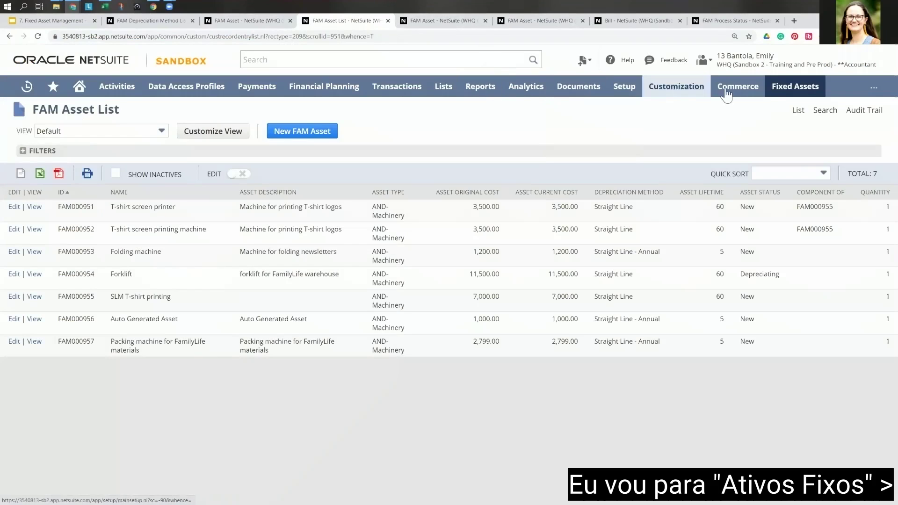
# Step: Open the asset depreciation form and select asset type AND- Machinery and subsidiary World Headquarters
pyautogui.moveTo(783, 95)
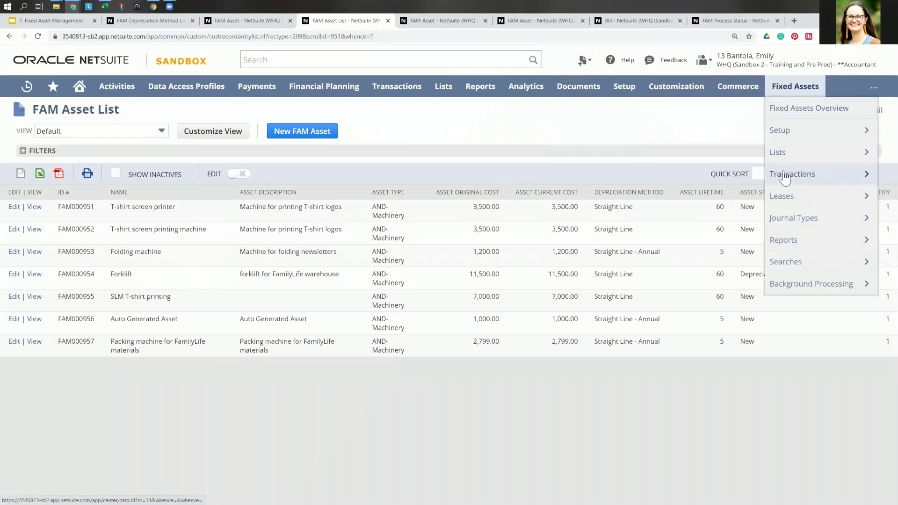
pyautogui.moveTo(796, 180)
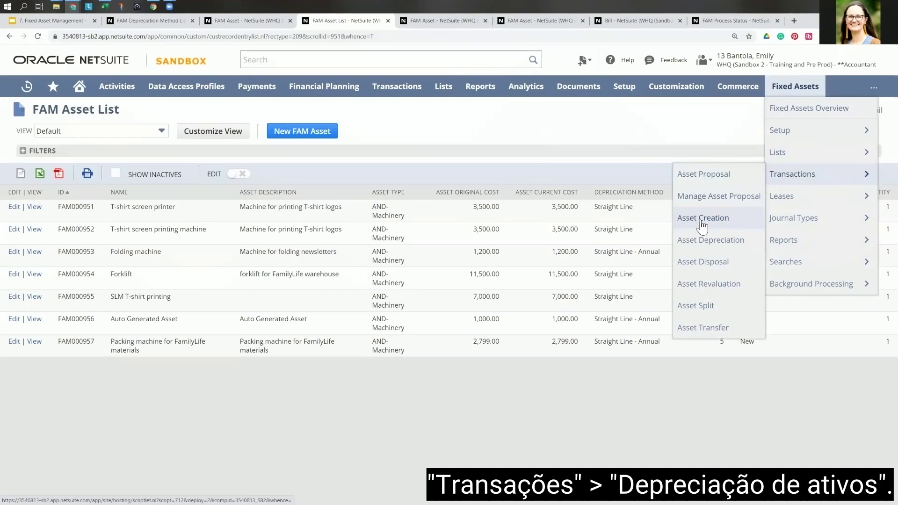
pyautogui.click(711, 243)
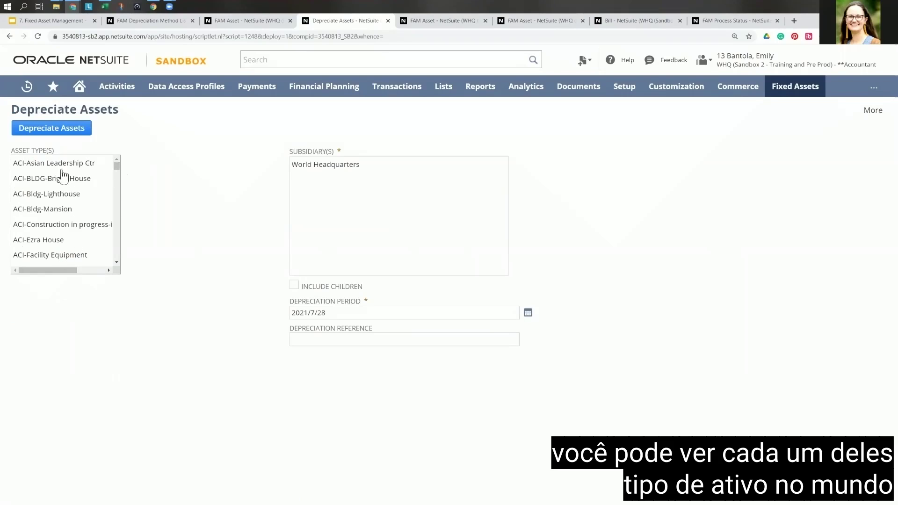
pyautogui.moveTo(116, 166); pyautogui.dragTo(118, 175)
pyautogui.scroll(3, 70, 192)
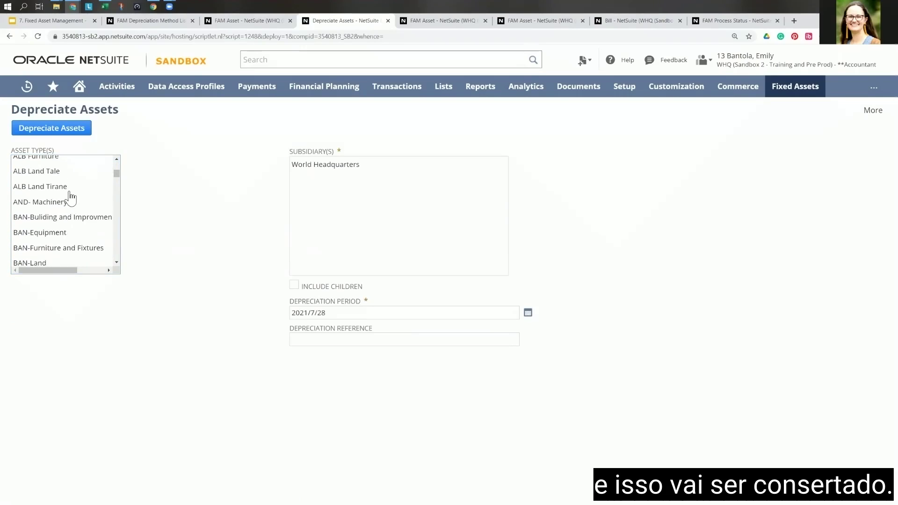
pyautogui.click(38, 202)
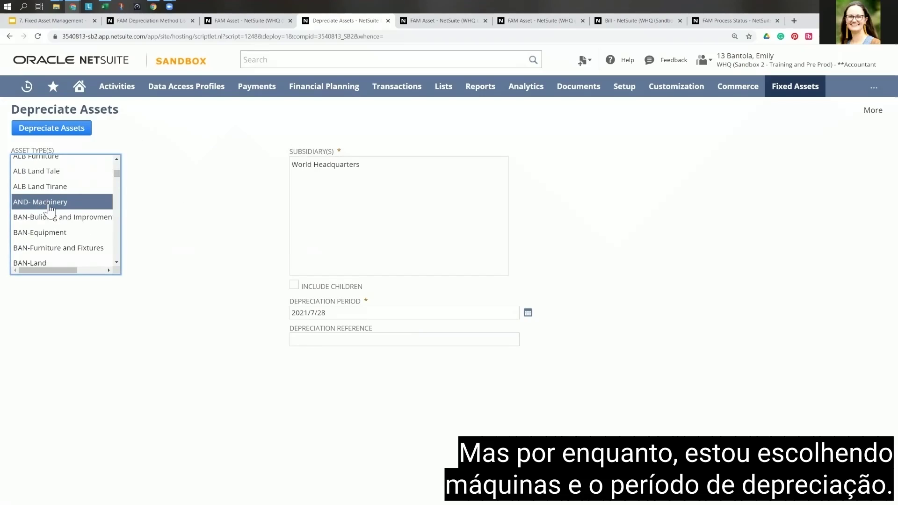
pyautogui.click(322, 167)
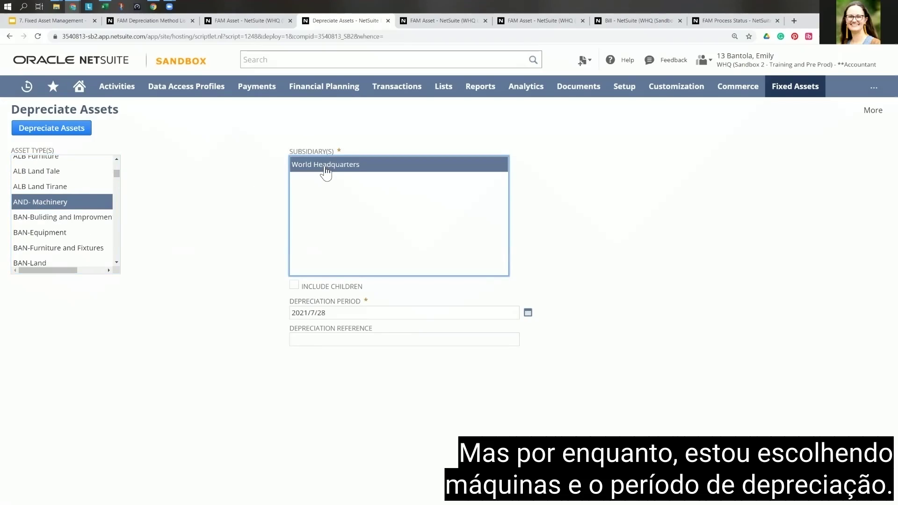
# Step: Run the depreciation for period 2021/7/31 with the reference July 2021 Depreciation, and refresh the process status
pyautogui.click(351, 312)
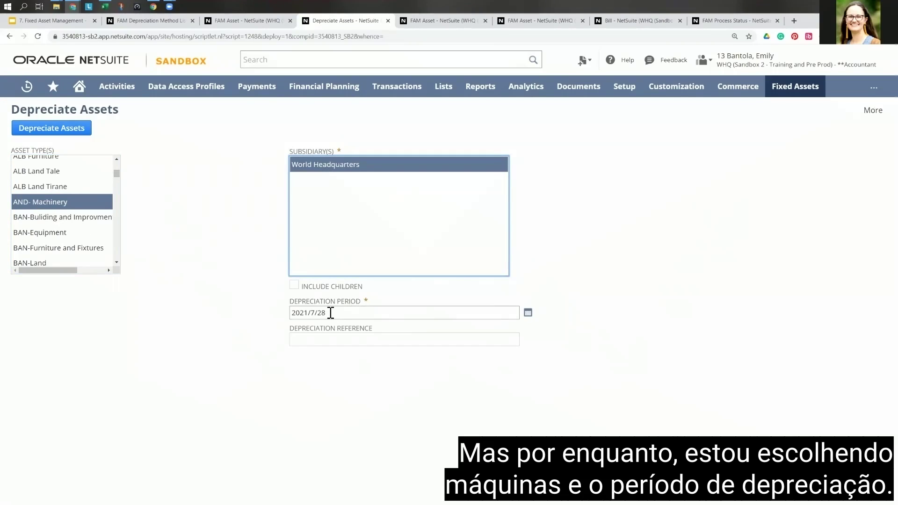
pyautogui.click(329, 313)
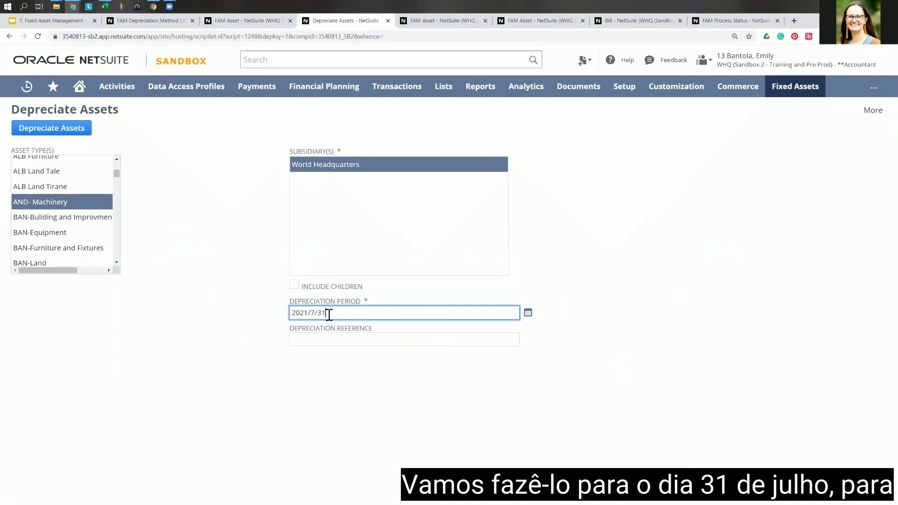
pyautogui.click(318, 338)
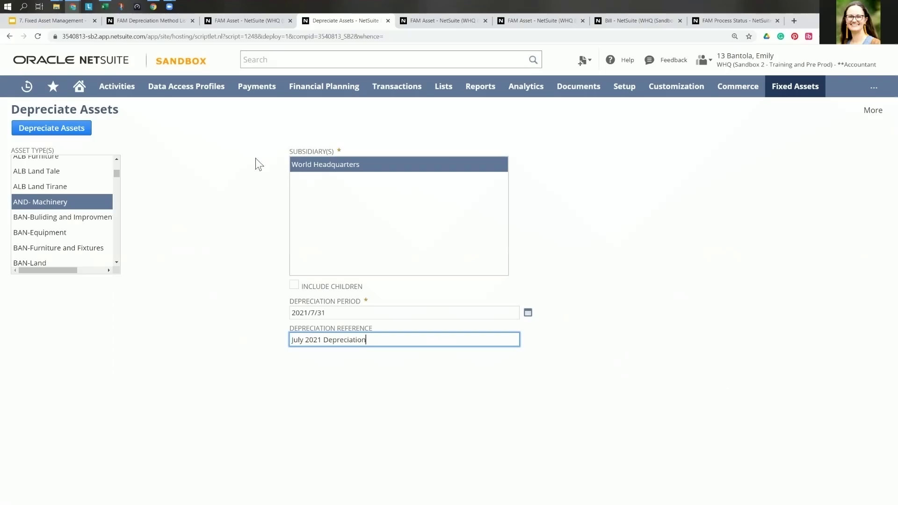
pyautogui.click(68, 129)
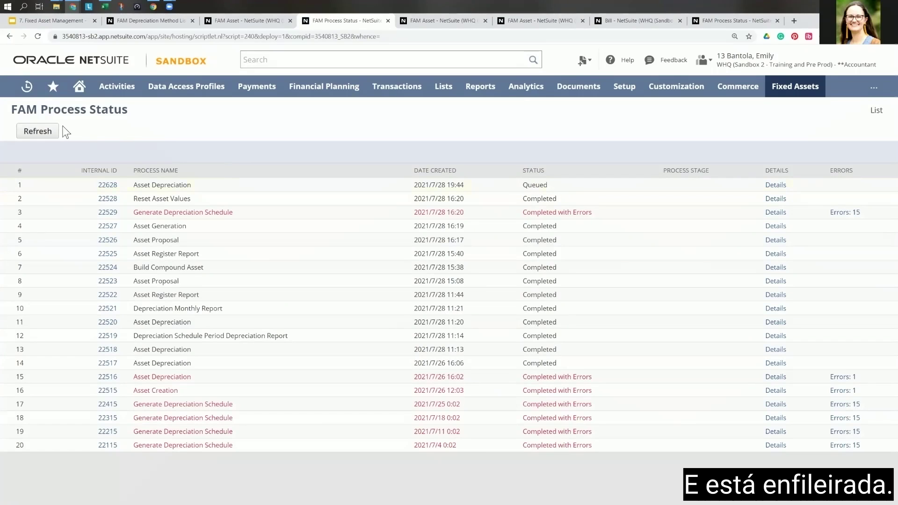
pyautogui.click(40, 133)
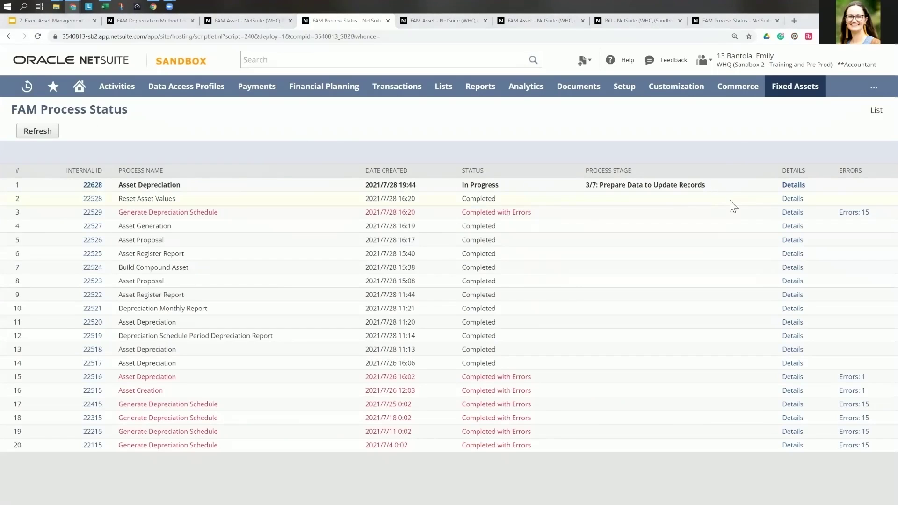
pyautogui.click(35, 133)
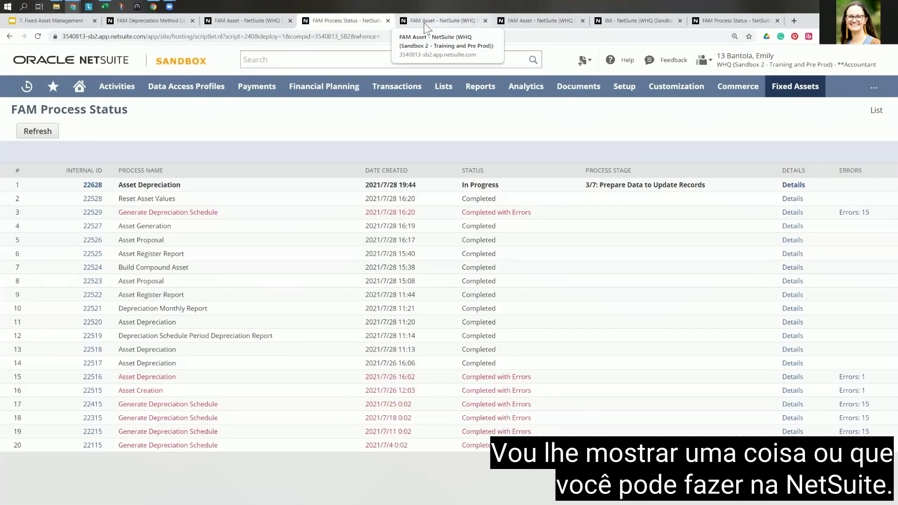
# Step: Leave the unsaved FAM Asset form for the asset disposal form and choose Sale as the disposal type
pyautogui.click(248, 20)
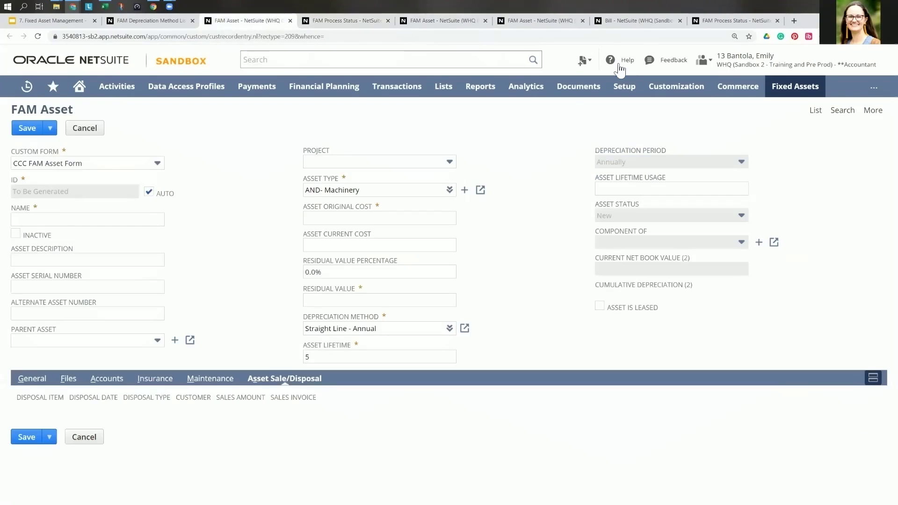
pyautogui.moveTo(784, 93)
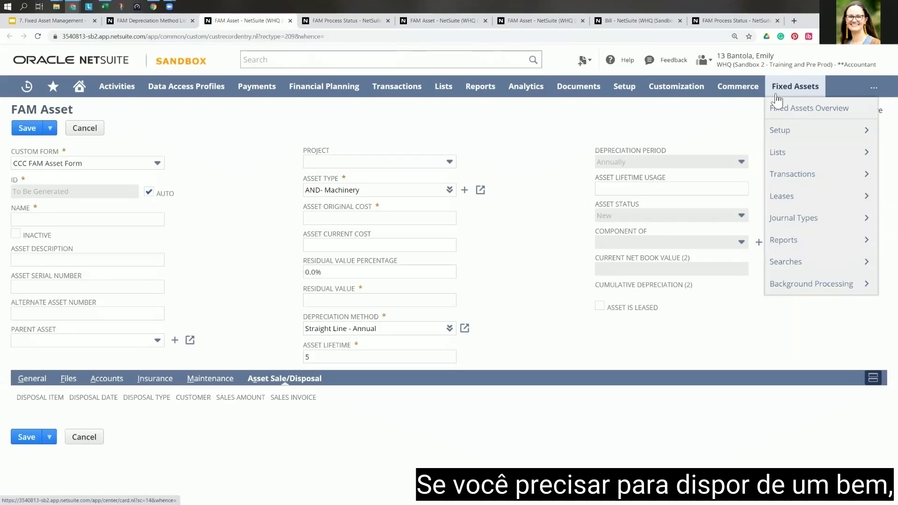
pyautogui.moveTo(805, 178)
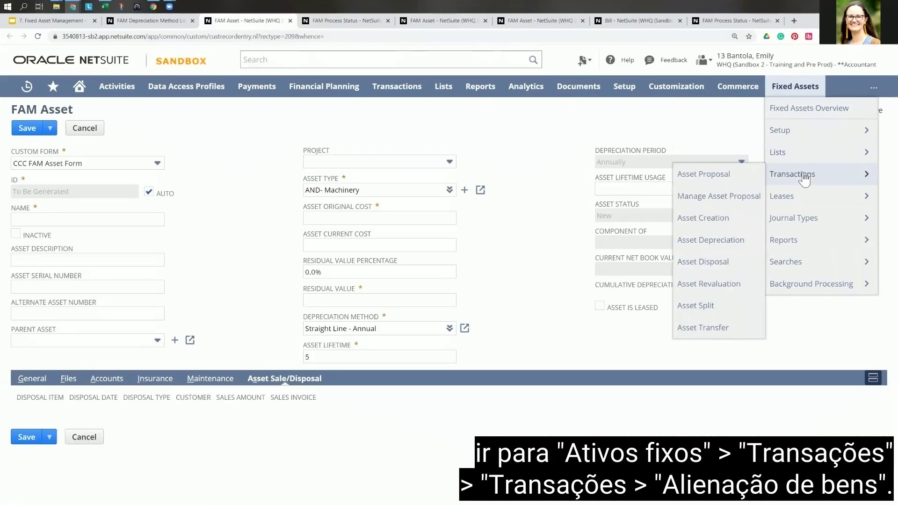
pyautogui.click(702, 263)
pyautogui.click(493, 87)
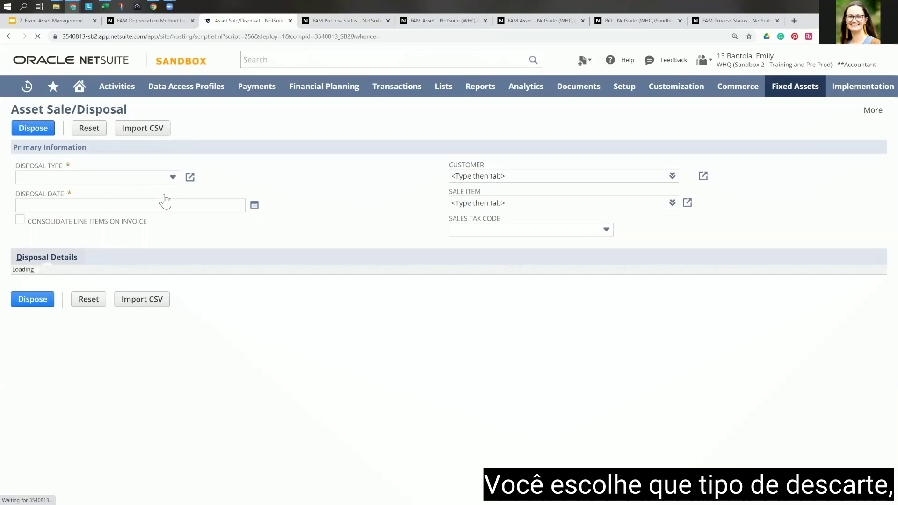
pyautogui.click(168, 177)
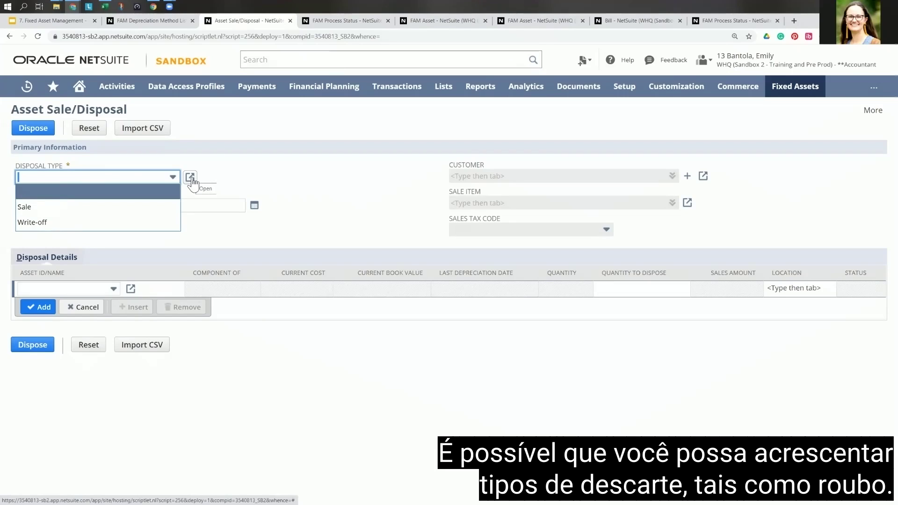
pyautogui.click(61, 207)
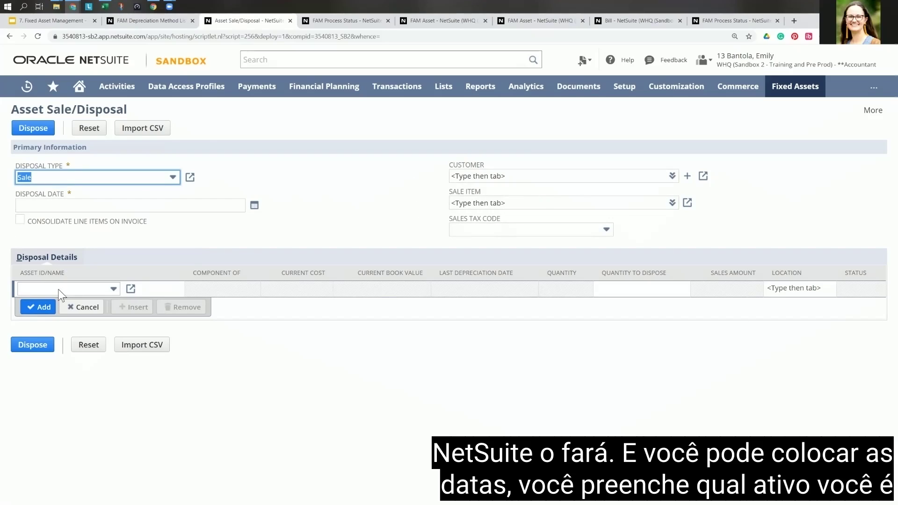
# Step: Look through the assets available for disposal and change the disposal type to Write-off
pyautogui.click(113, 289)
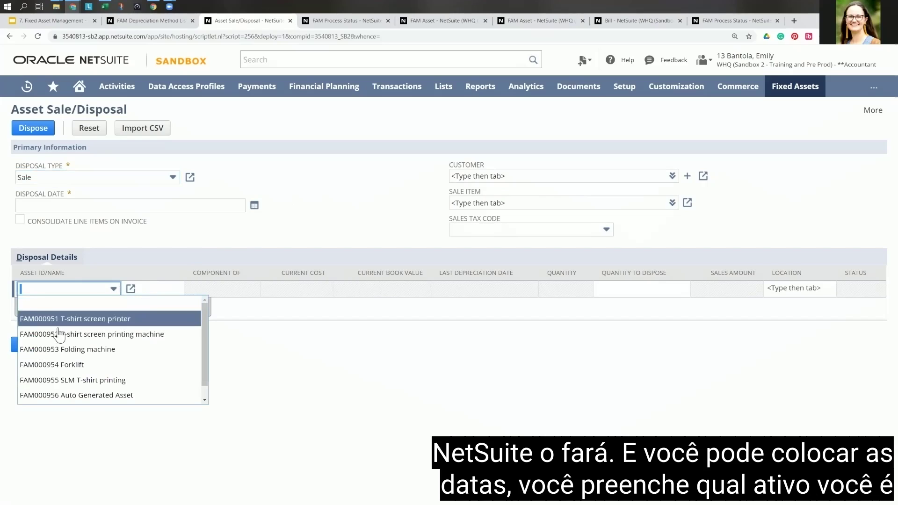
pyautogui.click(117, 290)
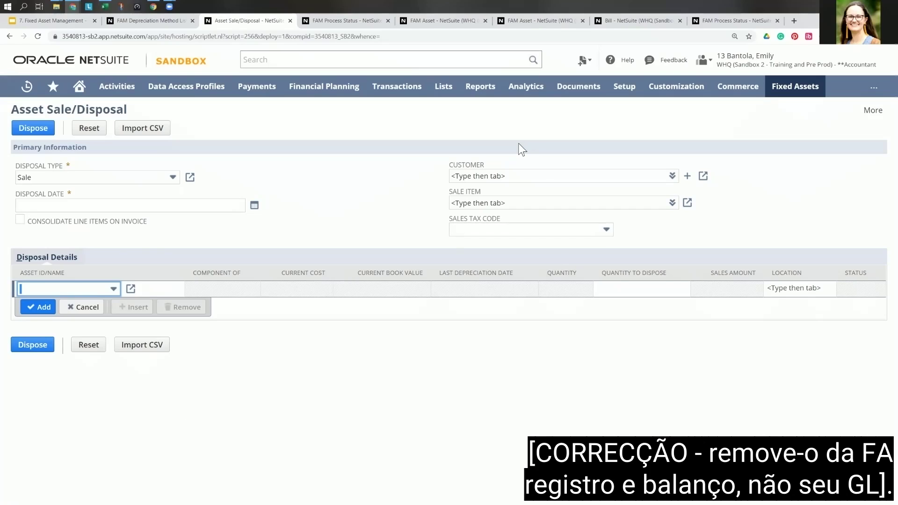
pyautogui.click(176, 182)
pyautogui.click(114, 218)
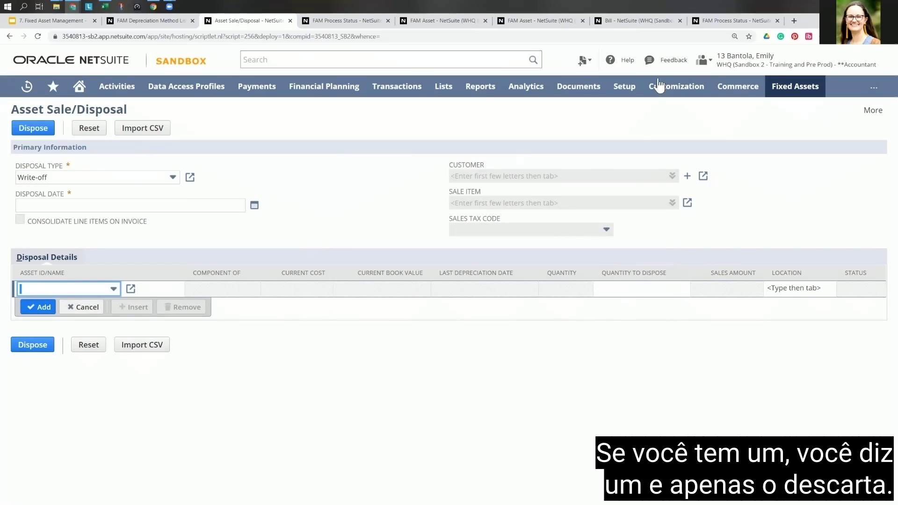
# Step: Leave the disposal form without saving, open Asset Revaluation, and select FAM000954 Forklift as the asset
pyautogui.moveTo(795, 87)
pyautogui.moveTo(788, 171)
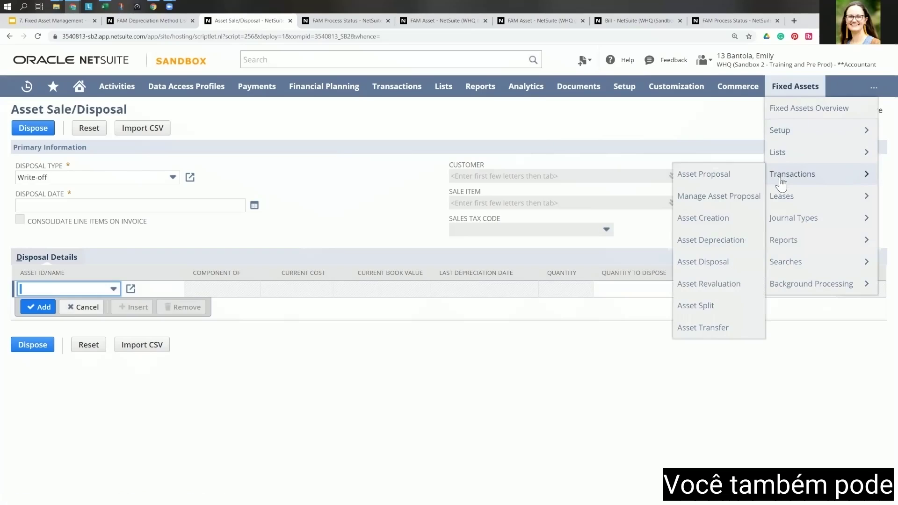
pyautogui.click(700, 285)
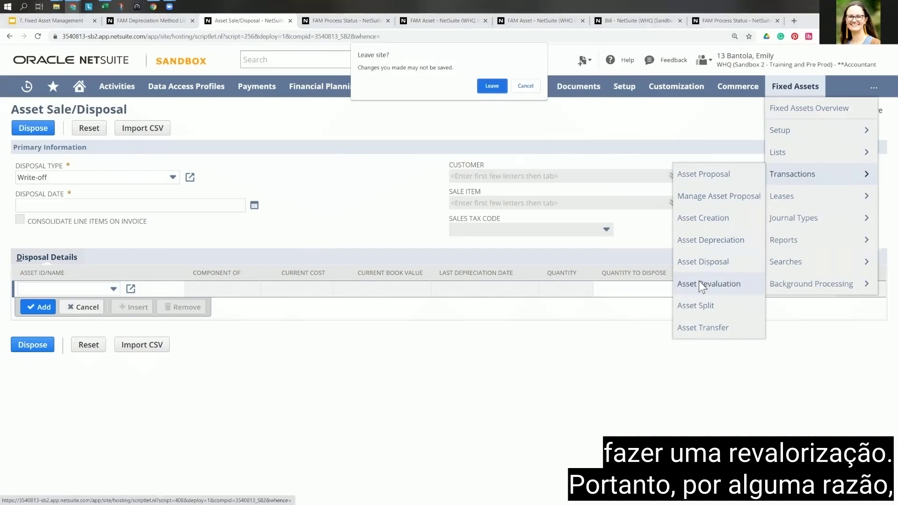
pyautogui.click(496, 87)
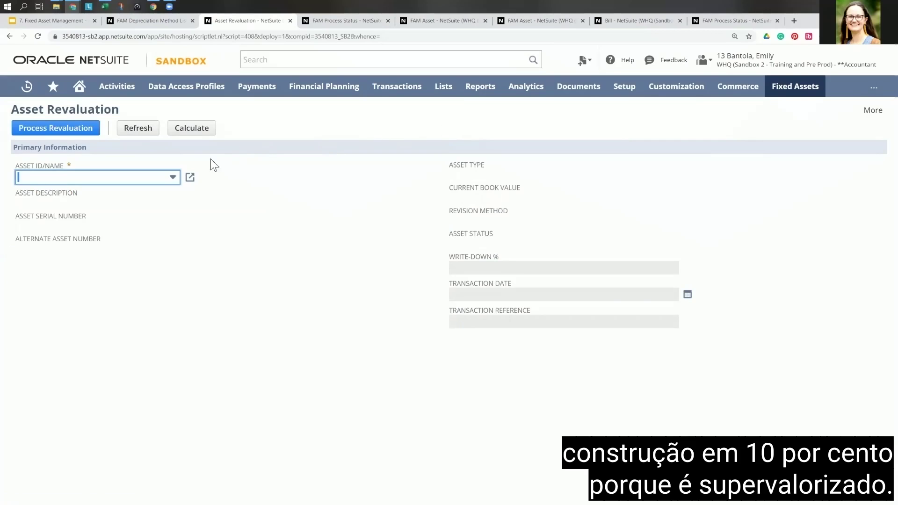
pyautogui.click(173, 177)
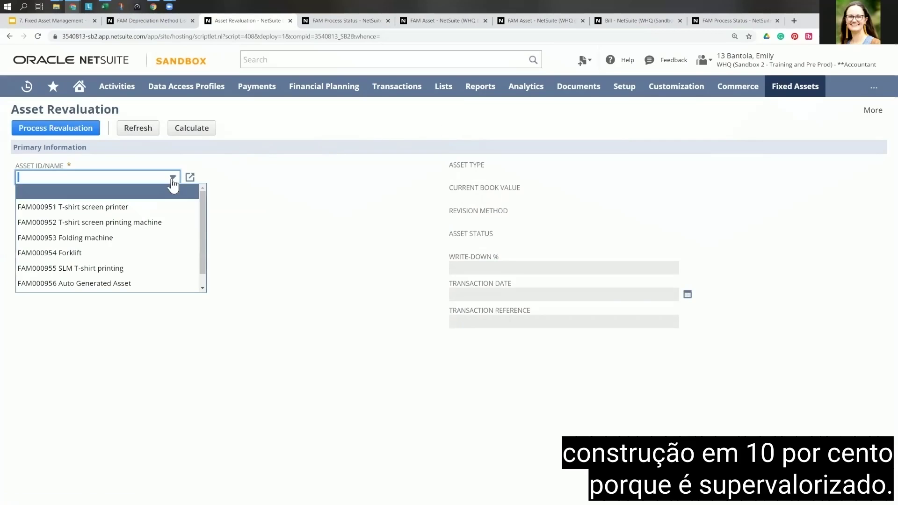
pyautogui.click(77, 253)
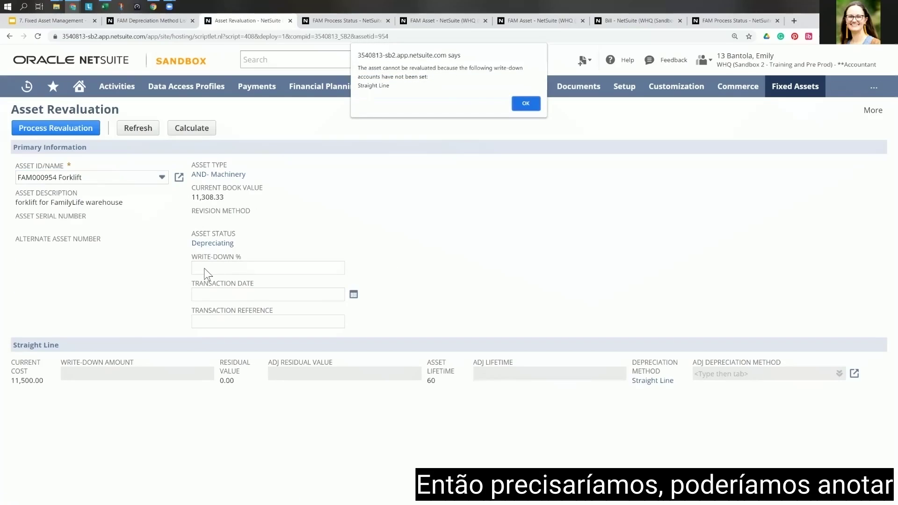
pyautogui.click(525, 103)
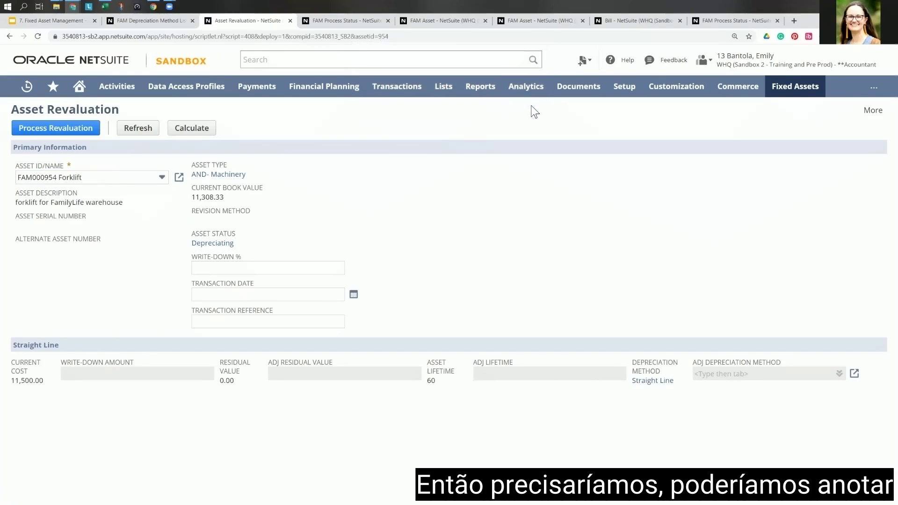
# Step: Set the Forklift's write-down to 10% and place the cursor in its write-down amount
pyautogui.click(206, 268)
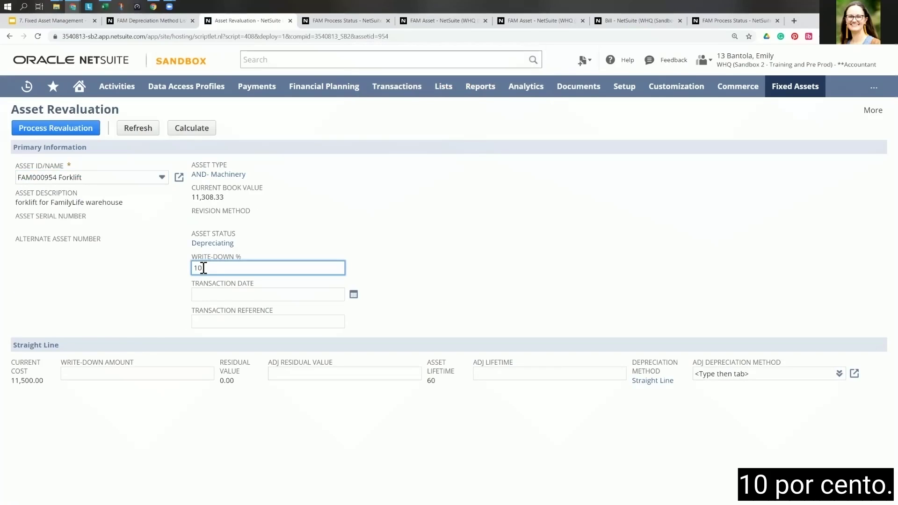
pyautogui.press('Tab')
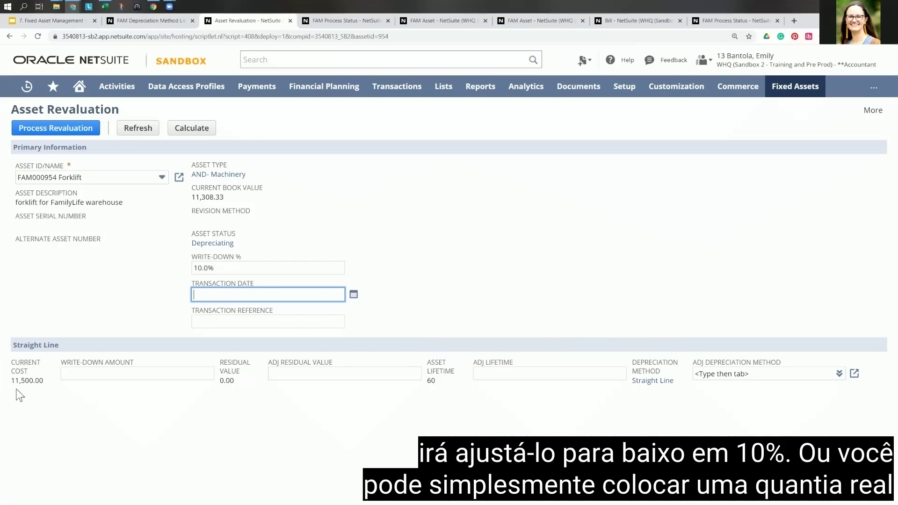
pyautogui.click(74, 373)
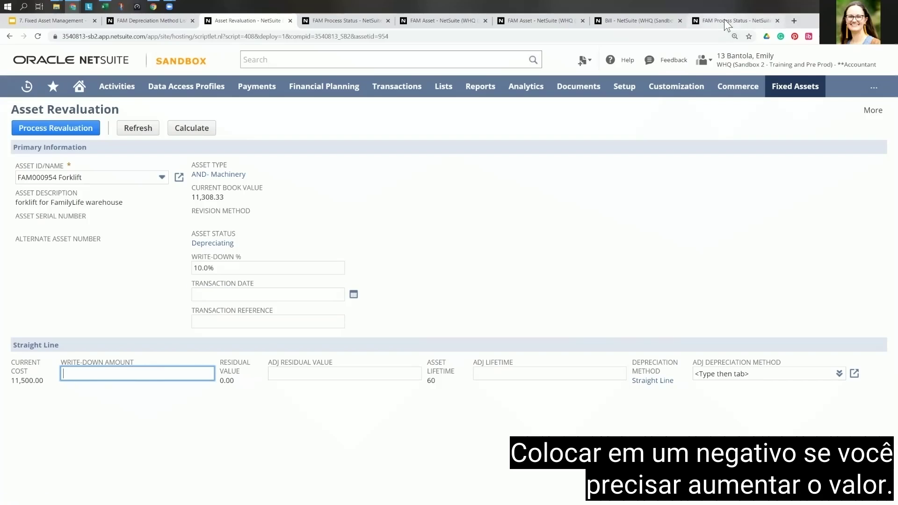
# Step: Return to the FAM Process Status page and reload it to check the asset depreciation process
pyautogui.click(524, 22)
pyautogui.click(444, 19)
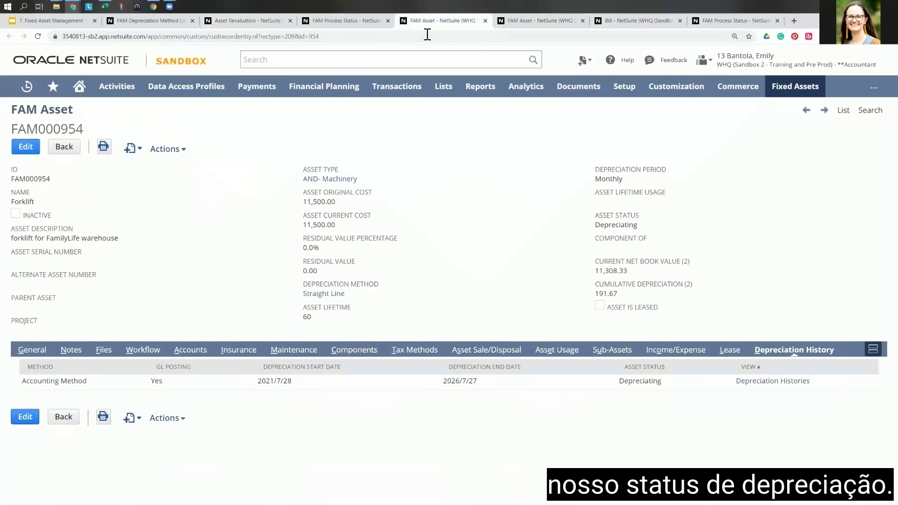
pyautogui.click(379, 22)
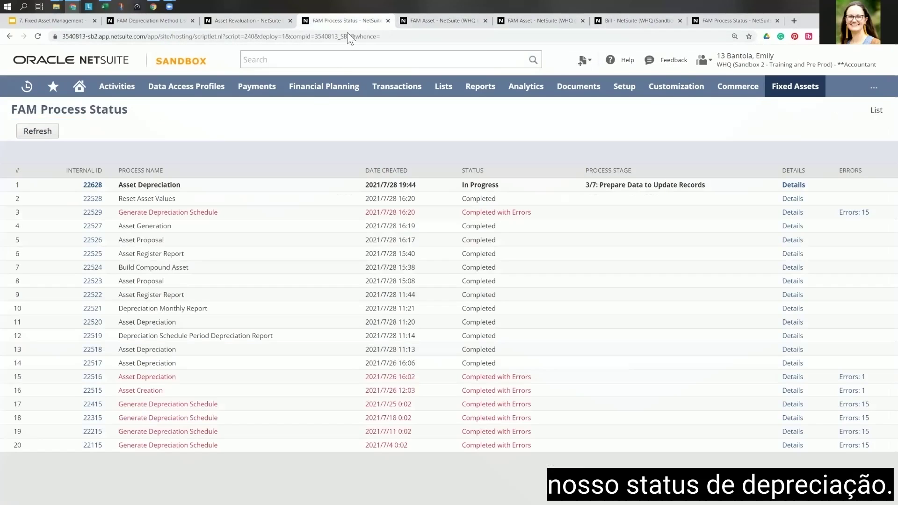
pyautogui.click(37, 37)
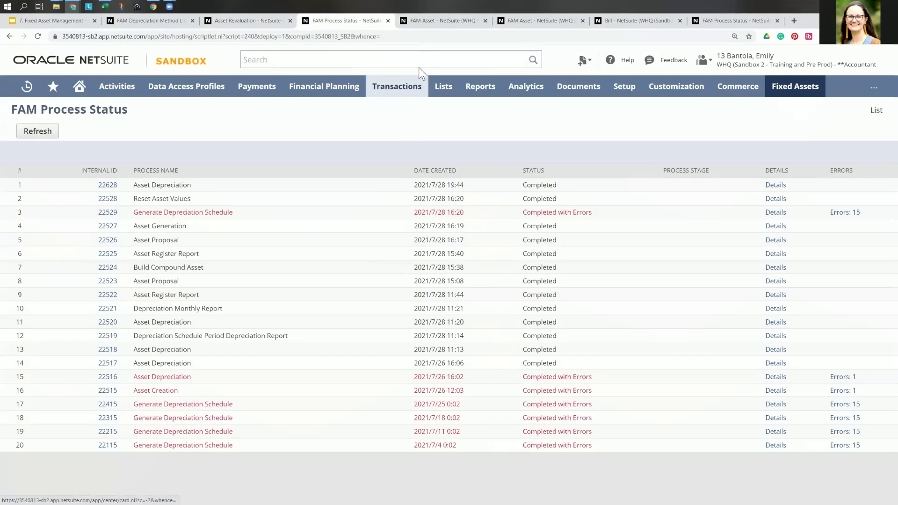
# Step: Return to the Forklift asset record and open the FAM Asset List from there to review the asset statuses
pyautogui.click(427, 21)
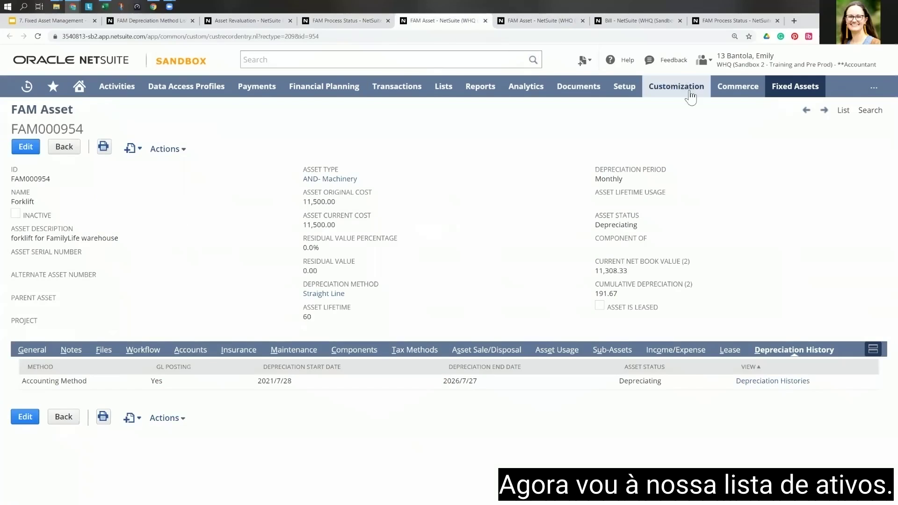
pyautogui.moveTo(795, 89)
pyautogui.moveTo(790, 162)
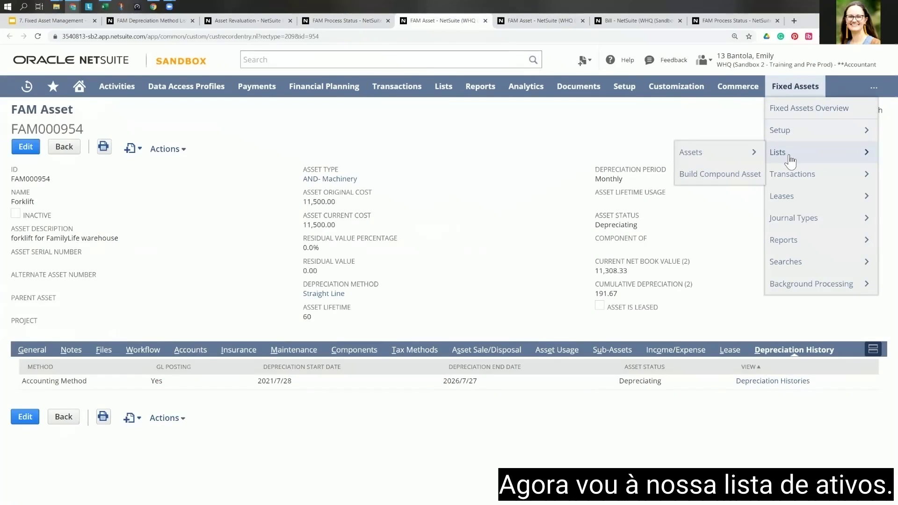
pyautogui.click(718, 158)
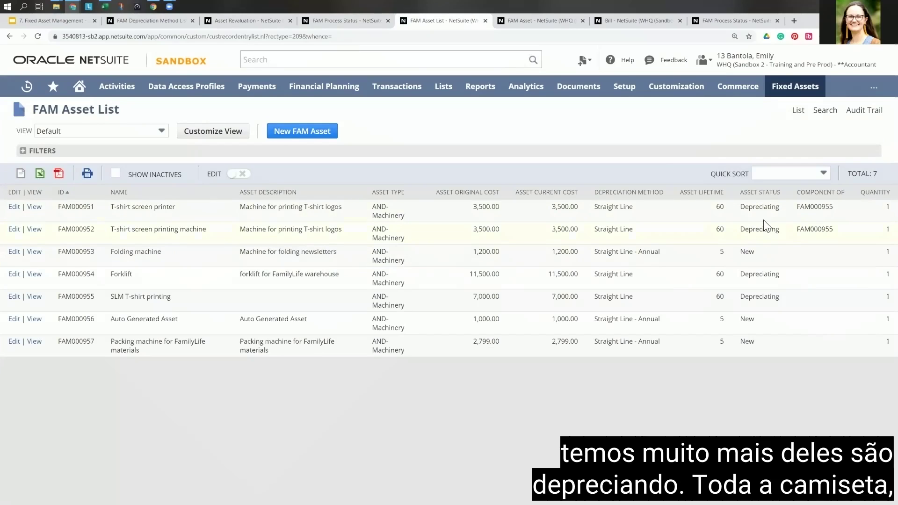
# Step: View the SLM T-shirt printing asset FAM000955 and examine its net book value, cumulative depreciation and last depreciation details
pyautogui.click(33, 300)
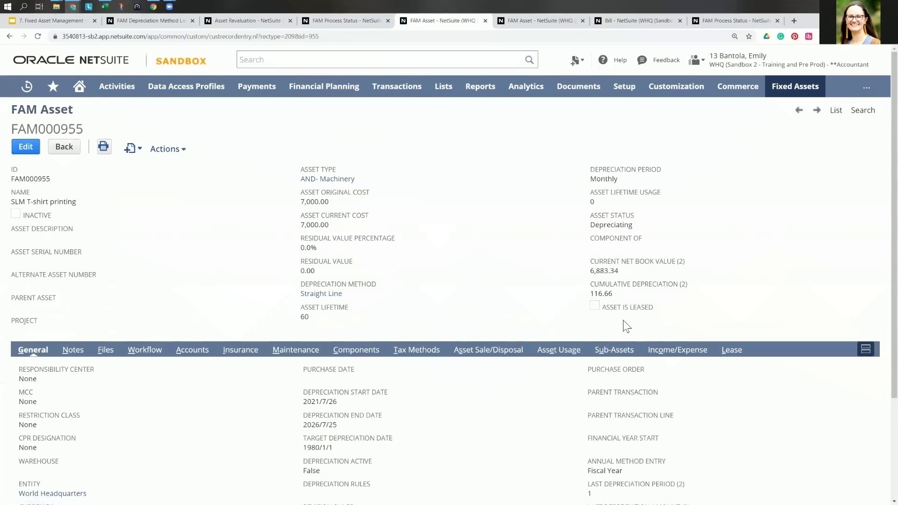
pyautogui.scroll(-3, 482, 318)
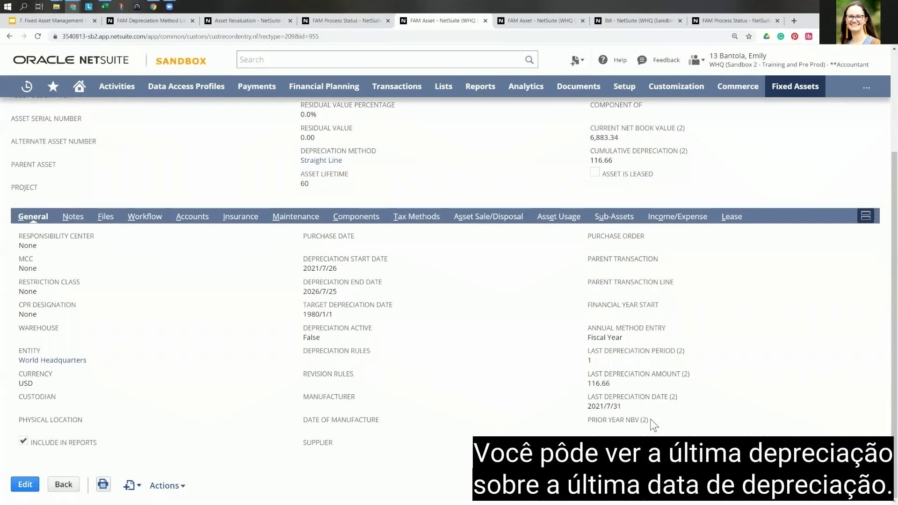
pyautogui.scroll(3, 654, 424)
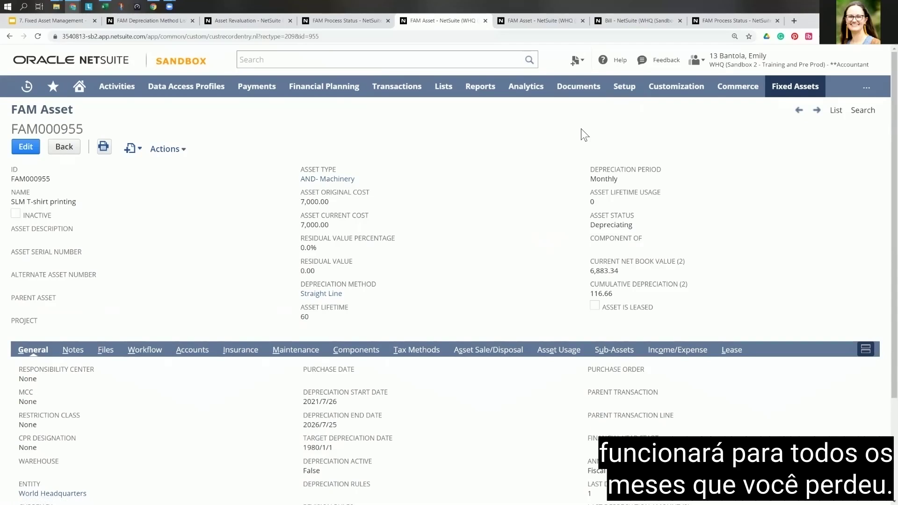
# Step: Switch to the Fixed Asset Management deck in Google Slides, present it from the Depreciation slide and advance to "Changes to fixed assets"
pyautogui.click(74, 24)
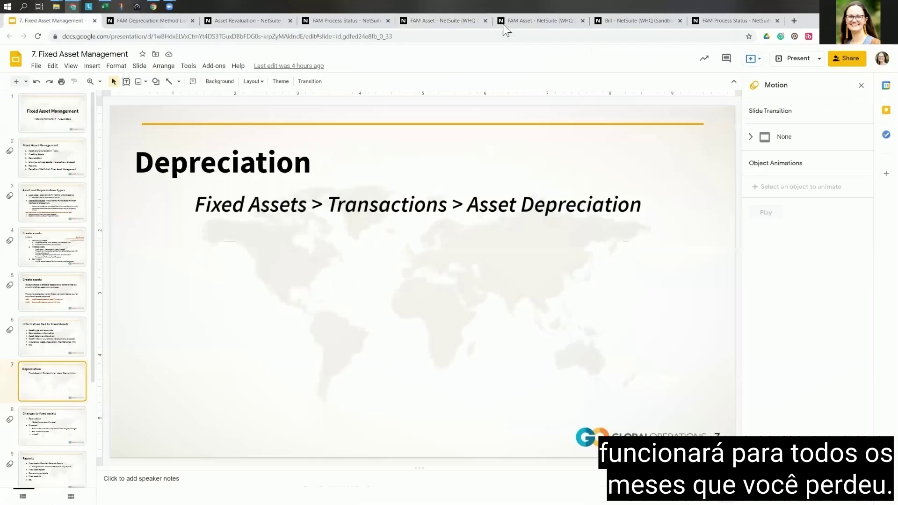
pyautogui.click(794, 58)
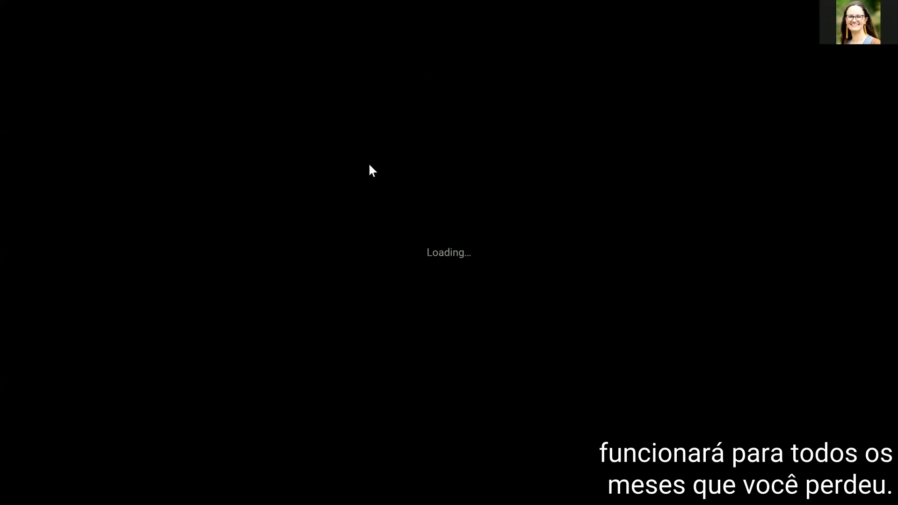
pyautogui.press('Right')
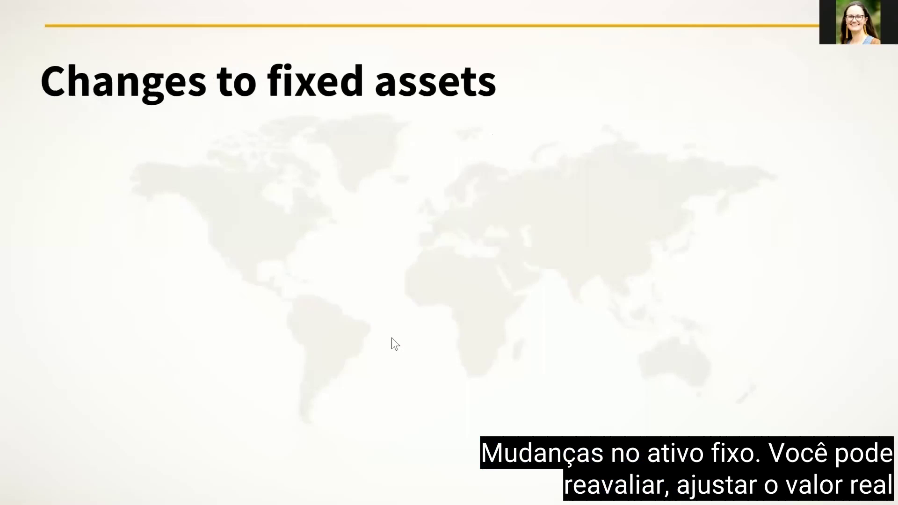